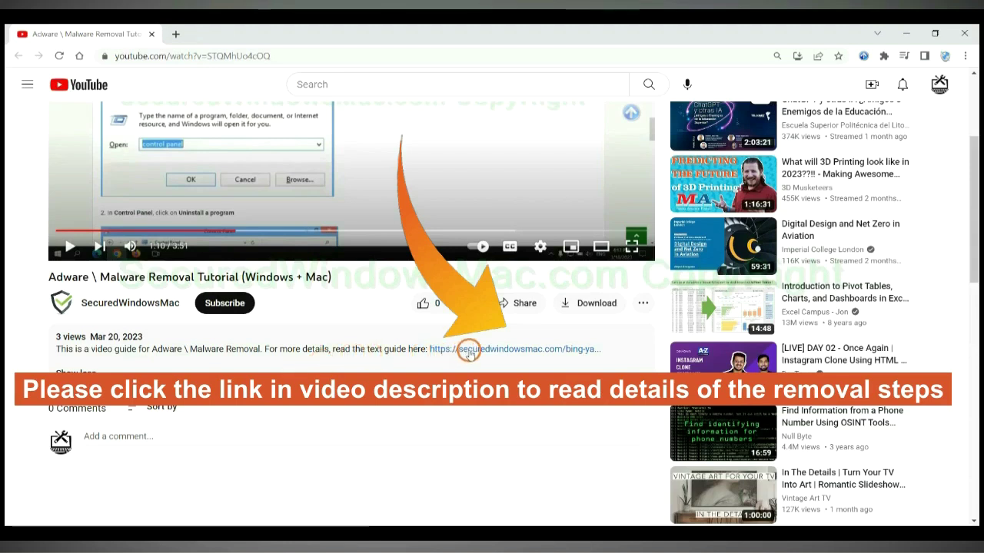
# - Open the linked removal guide and scroll to its 'Instant Automatic Removal' section
pyautogui.click(469, 351)
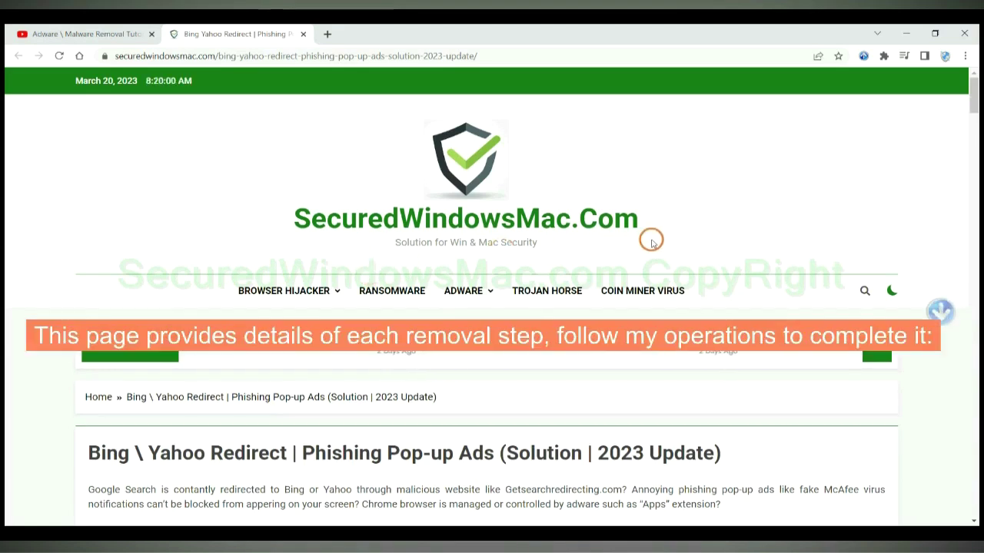
pyautogui.scroll(-1, 697, 229)
pyautogui.scroll(-5, 697, 230)
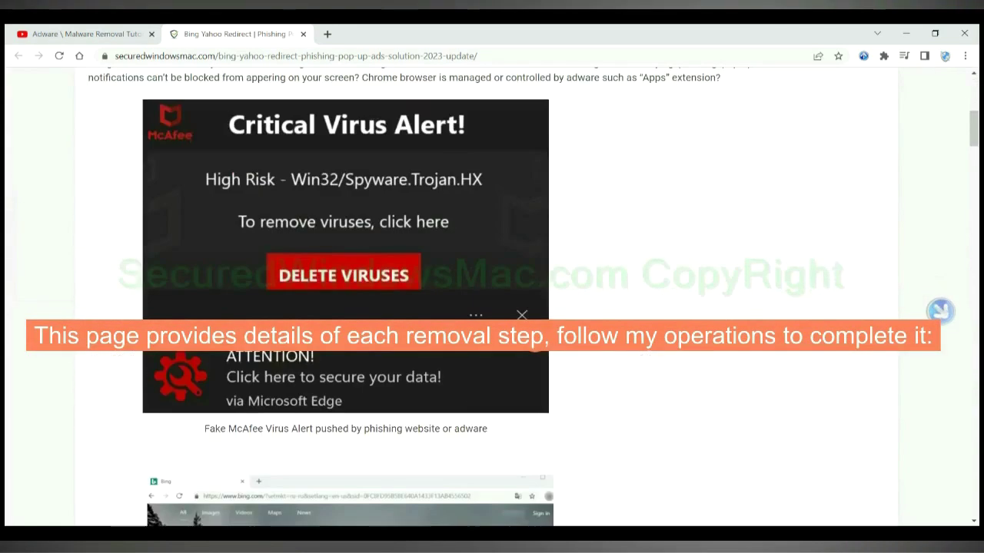
pyautogui.scroll(-3, 697, 229)
pyautogui.scroll(-5, 697, 229)
pyautogui.scroll(-2, 538, 346)
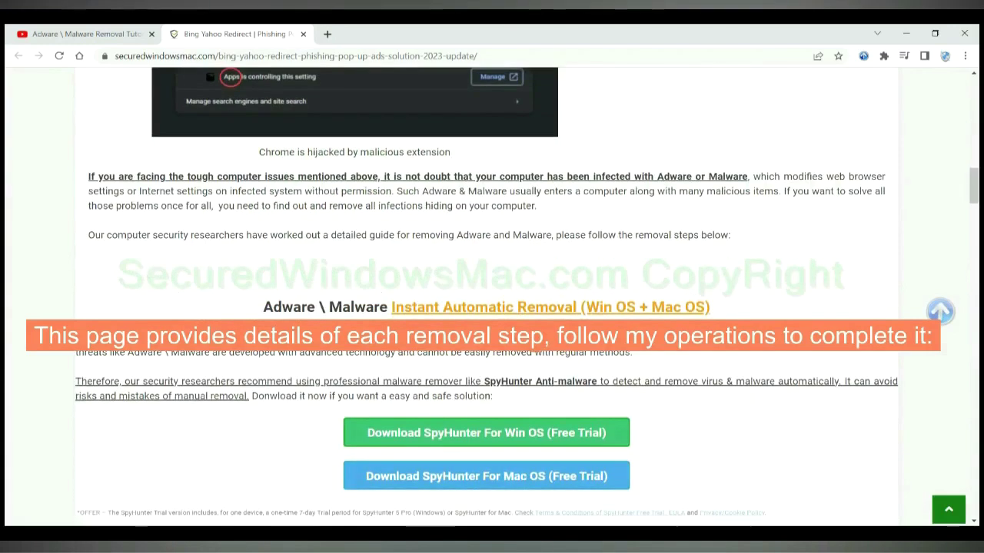
pyautogui.scroll(-2, 533, 341)
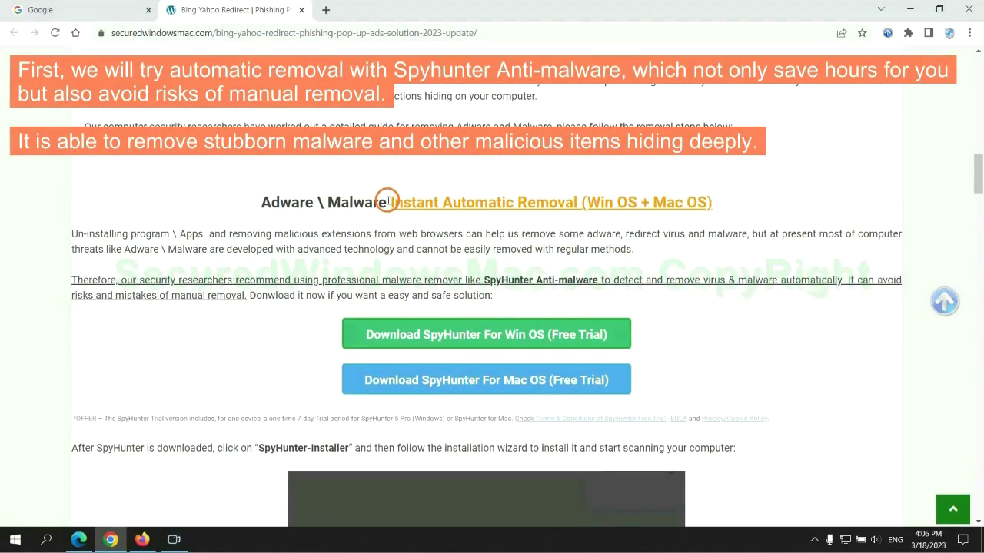
pyautogui.moveTo(388, 202); pyautogui.dragTo(578, 203)
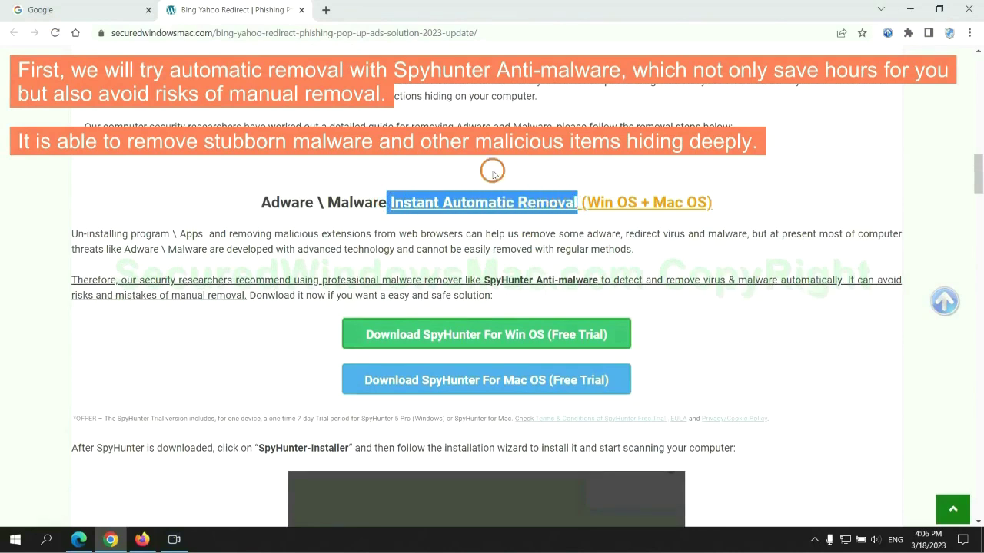
pyautogui.click(490, 172)
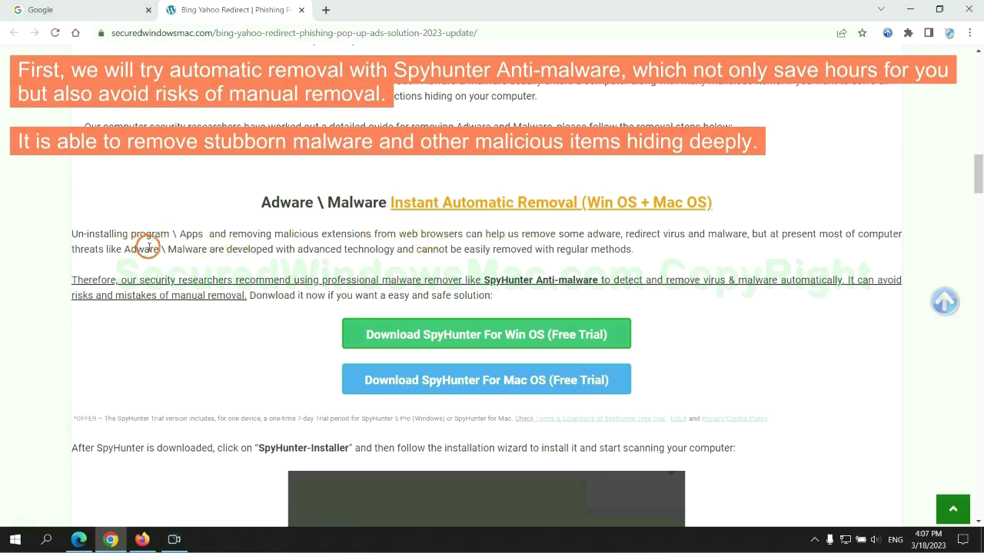
# - Download the SpyHunter installer for Windows and keep it despite the harmful-file warning
pyautogui.scroll(-1, 487, 284)
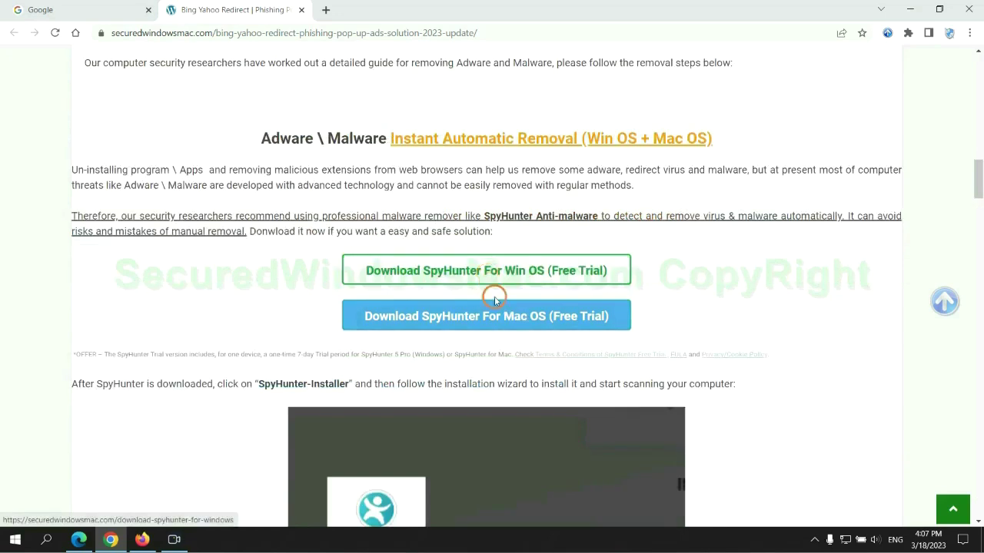
pyautogui.scroll(-1, 497, 309)
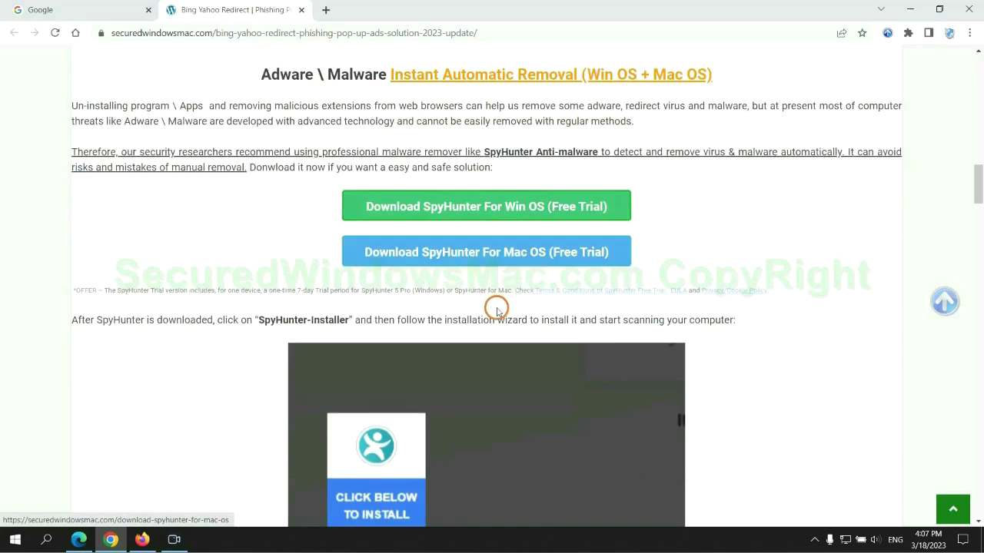
pyautogui.scroll(-1, 487, 289)
pyautogui.click(496, 144)
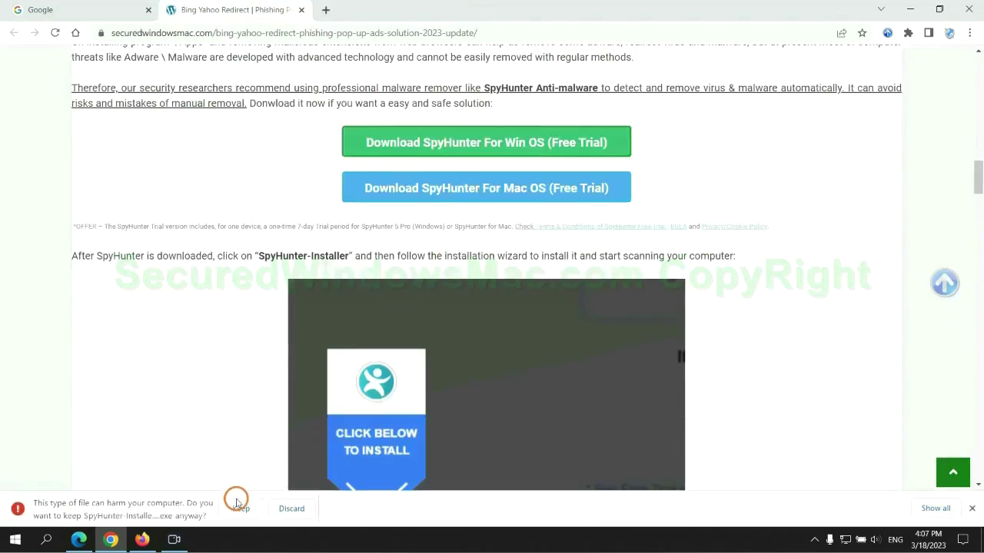
pyautogui.click(239, 508)
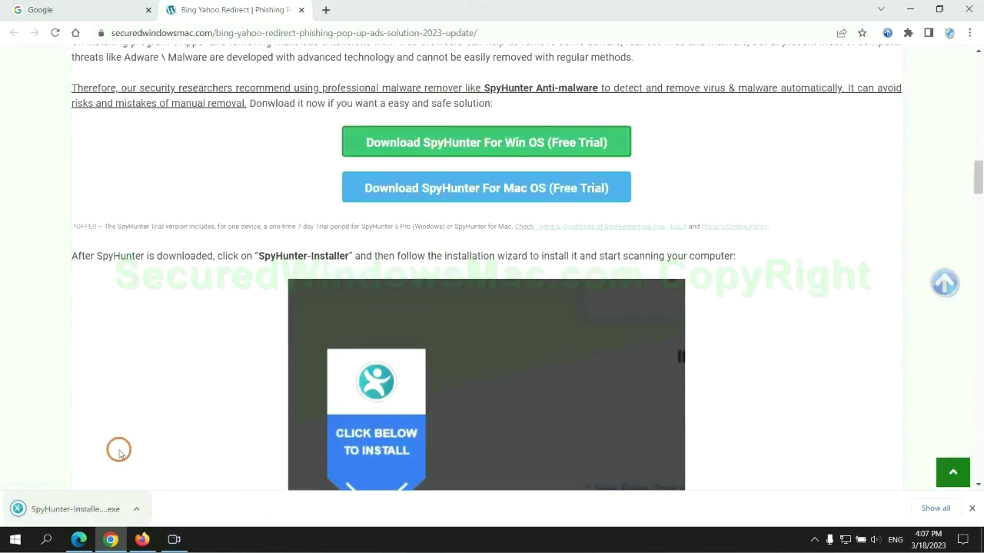
# - Launch the SpyHunter installer, continue past the introduction, and accept the EULA to install
pyautogui.click(96, 511)
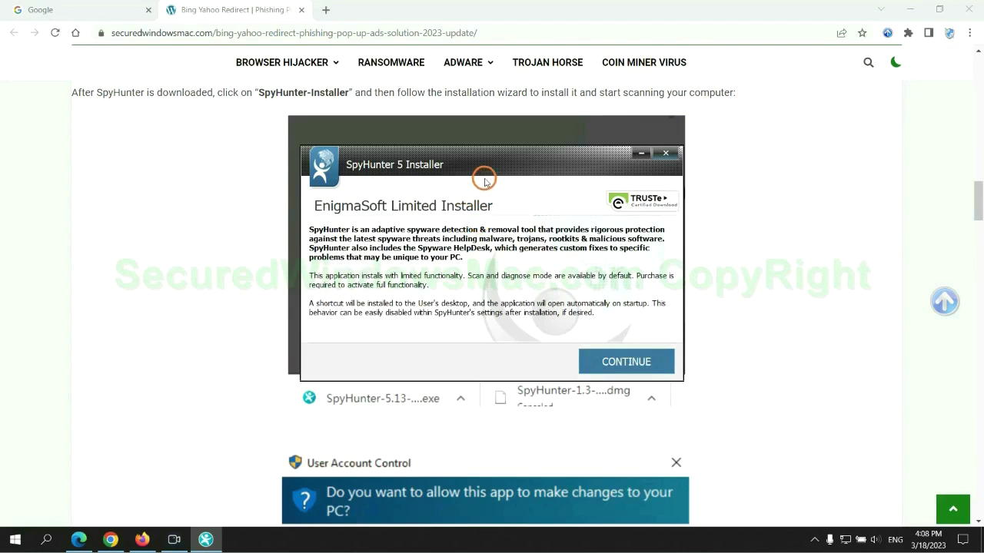
pyautogui.click(648, 362)
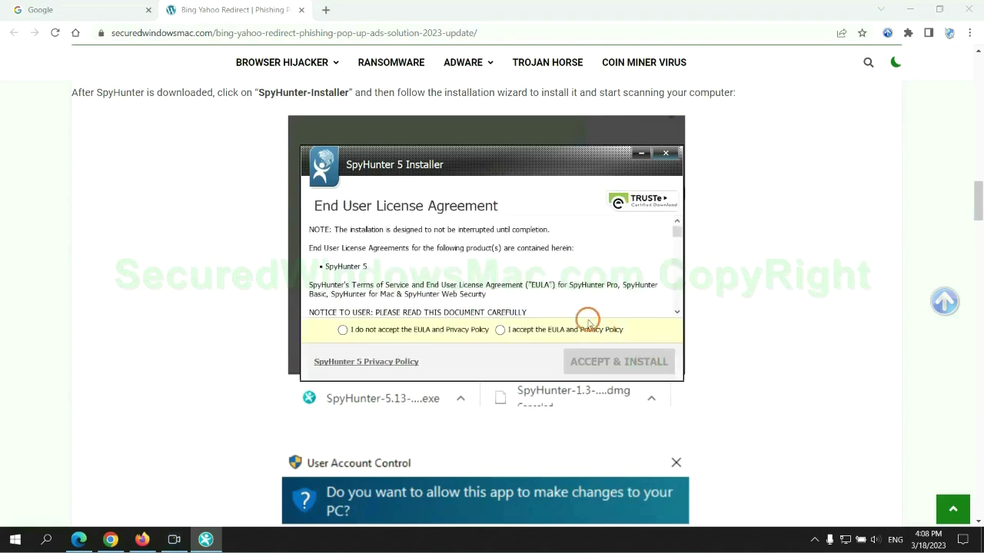
pyautogui.click(500, 330)
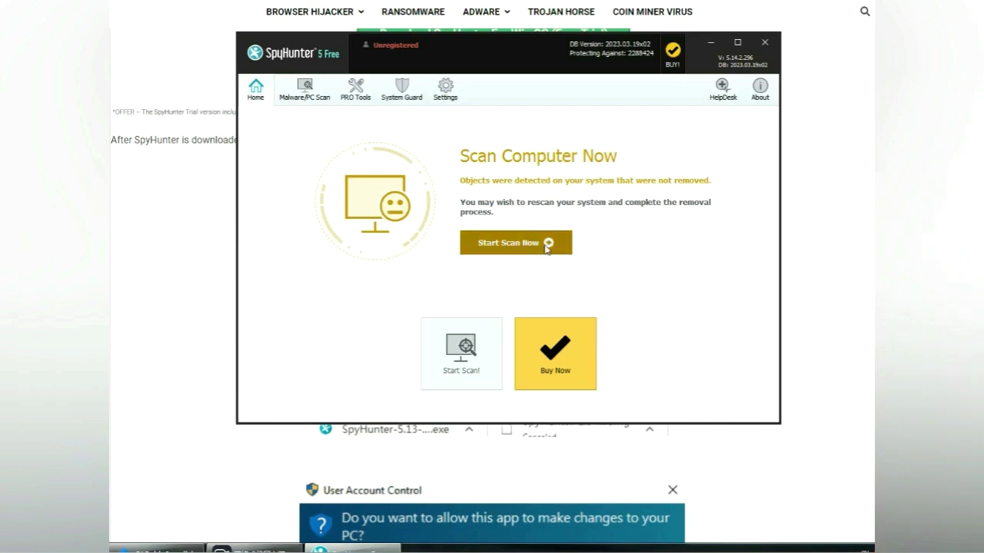
# - Run a SpyHunter scan, move past the results, and choose the FREE 7-day trial
pyautogui.click(461, 350)
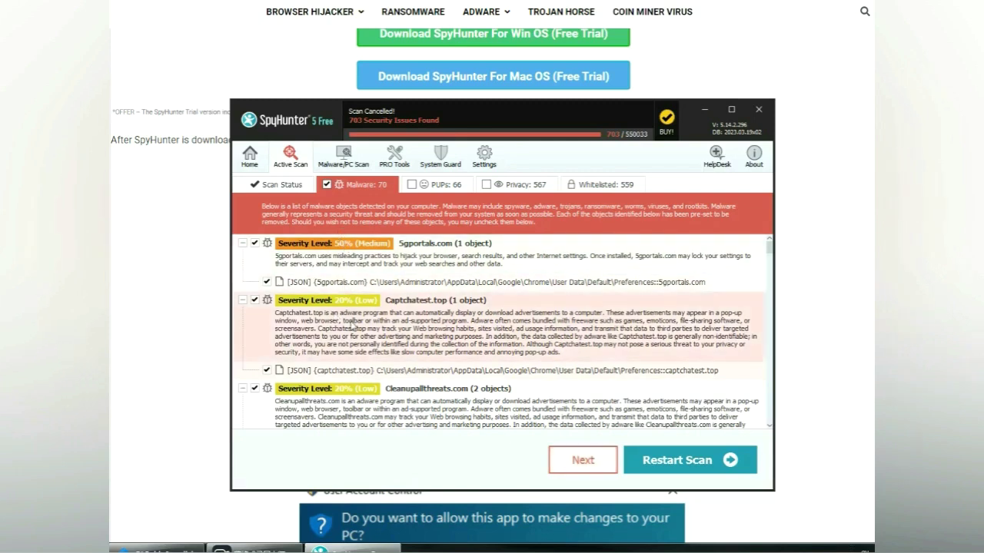
pyautogui.click(602, 465)
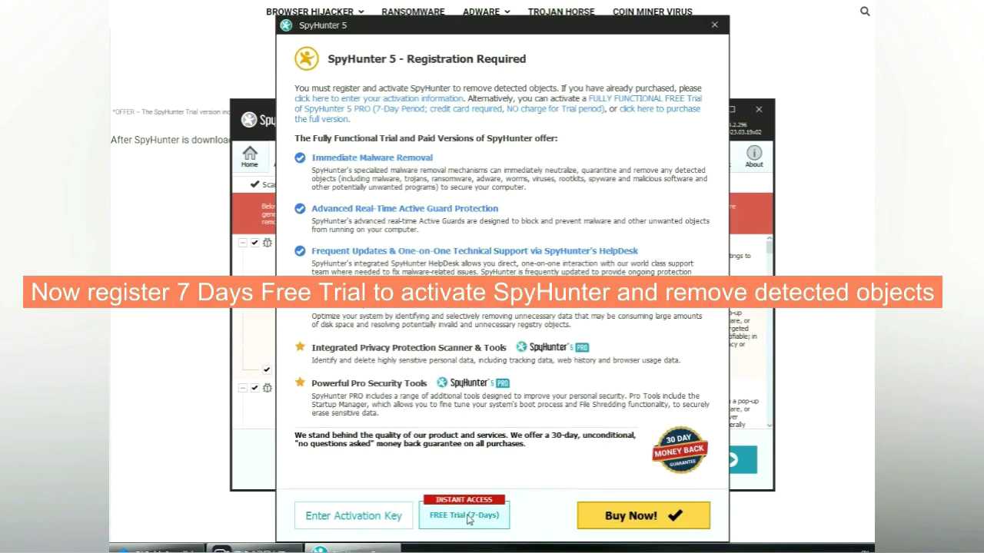
pyautogui.click(468, 516)
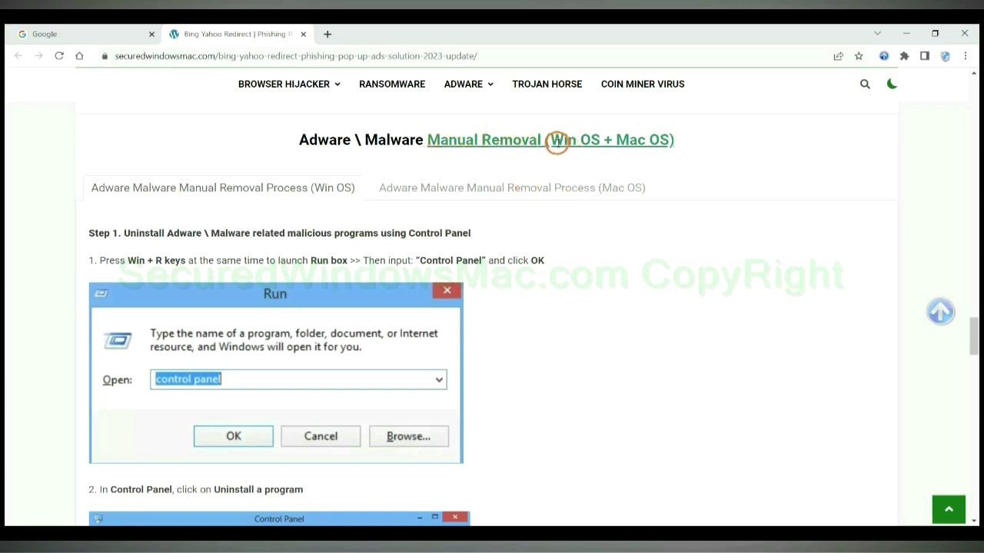
# - Compare the Win OS and Mac OS manual-removal tabs, then scroll to Step 1's uninstall instruction
pyautogui.moveTo(549, 140); pyautogui.dragTo(602, 141)
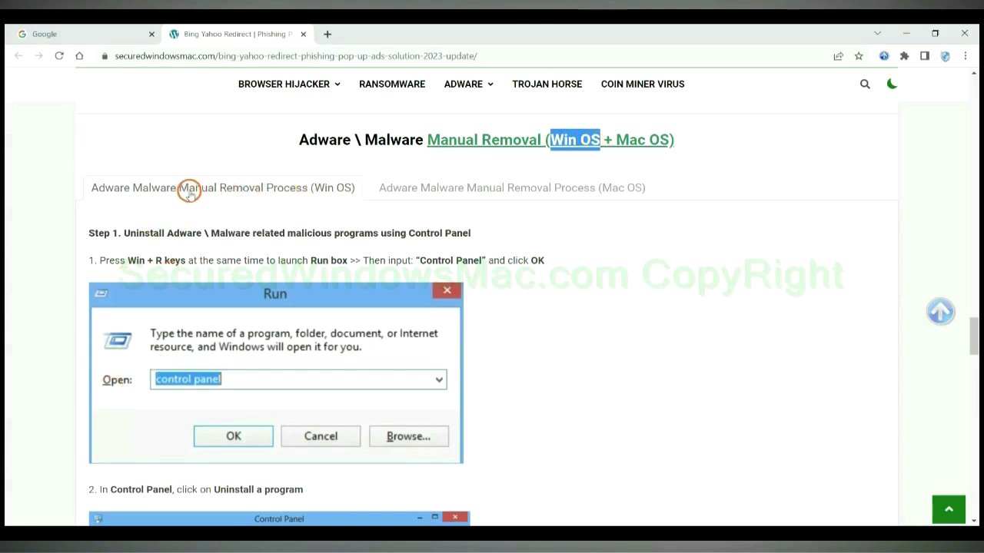
pyautogui.moveTo(615, 138); pyautogui.dragTo(656, 140)
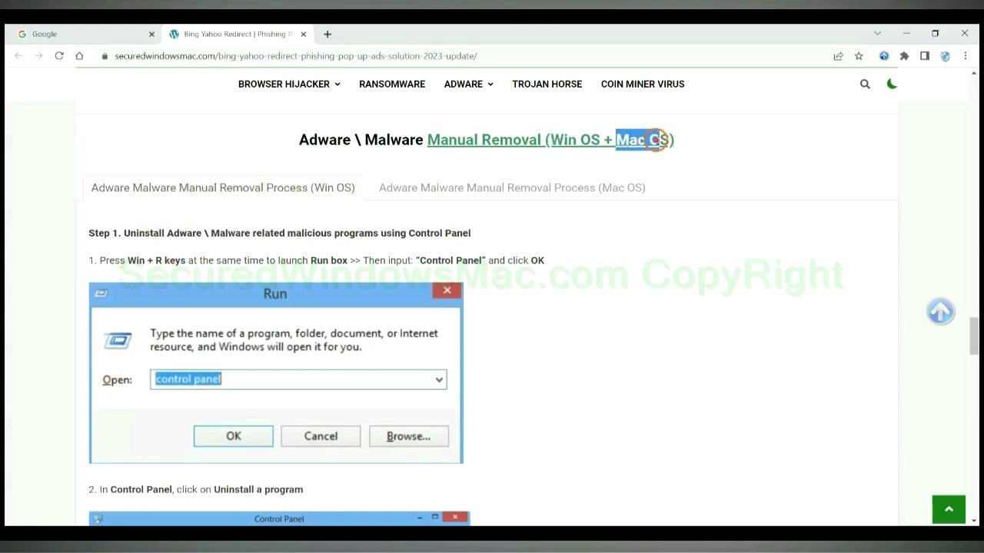
pyautogui.click(505, 188)
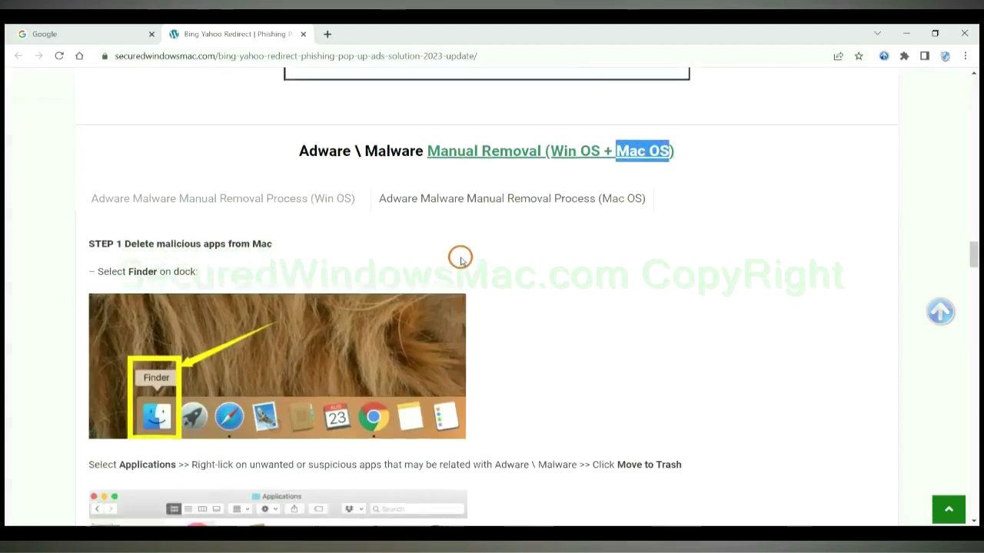
pyautogui.scroll(1, 366, 269)
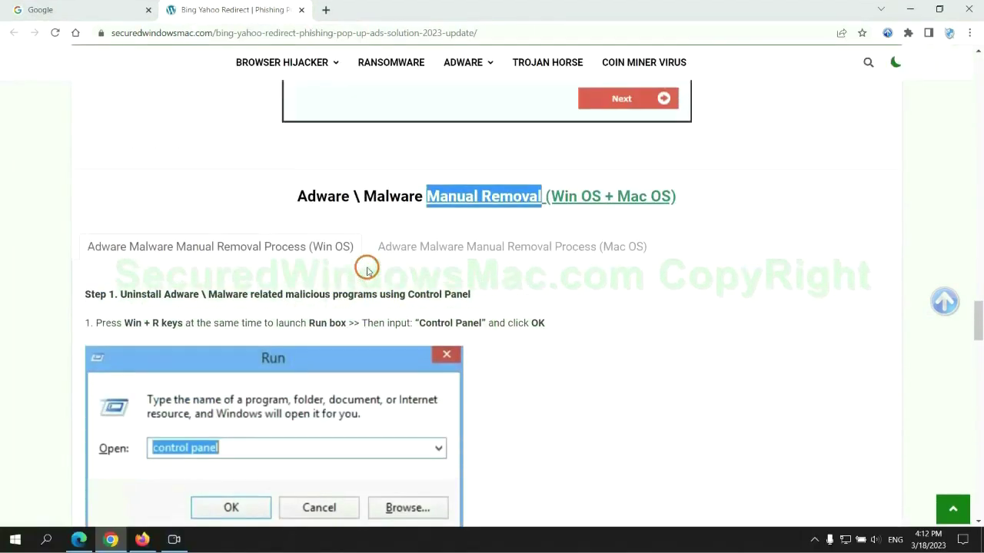
pyautogui.scroll(-3, 300, 246)
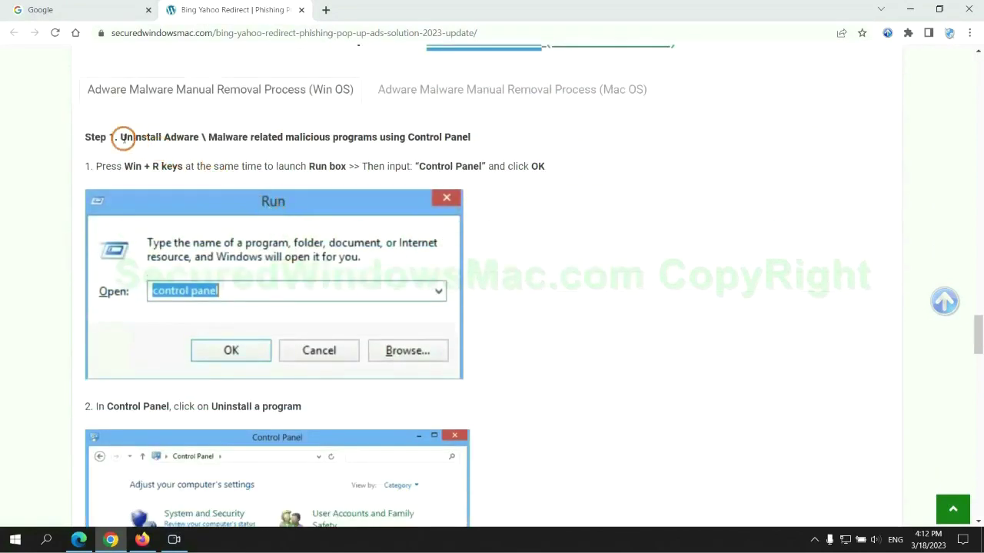
pyautogui.moveTo(129, 138); pyautogui.dragTo(370, 141)
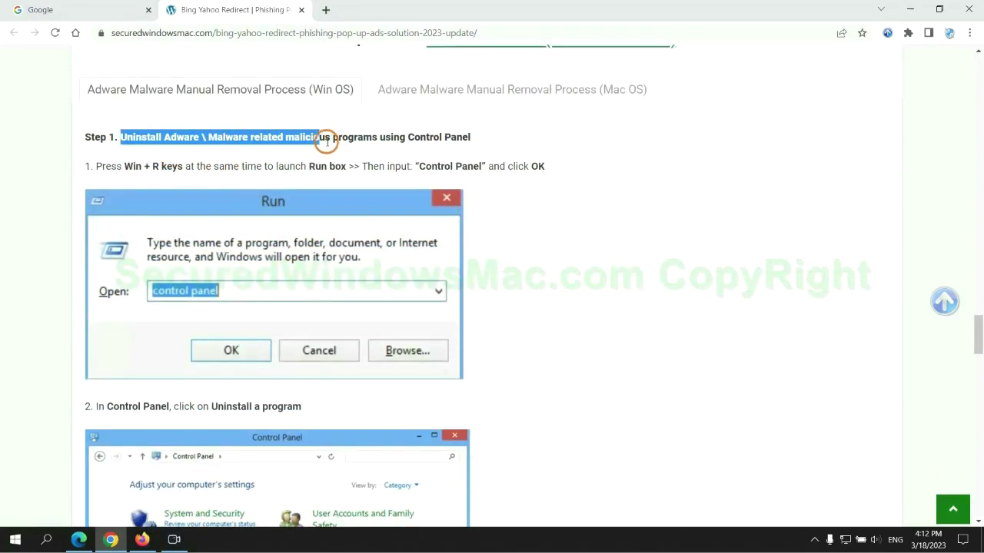
pyautogui.click(654, 201)
pyautogui.scroll(-2, 611, 201)
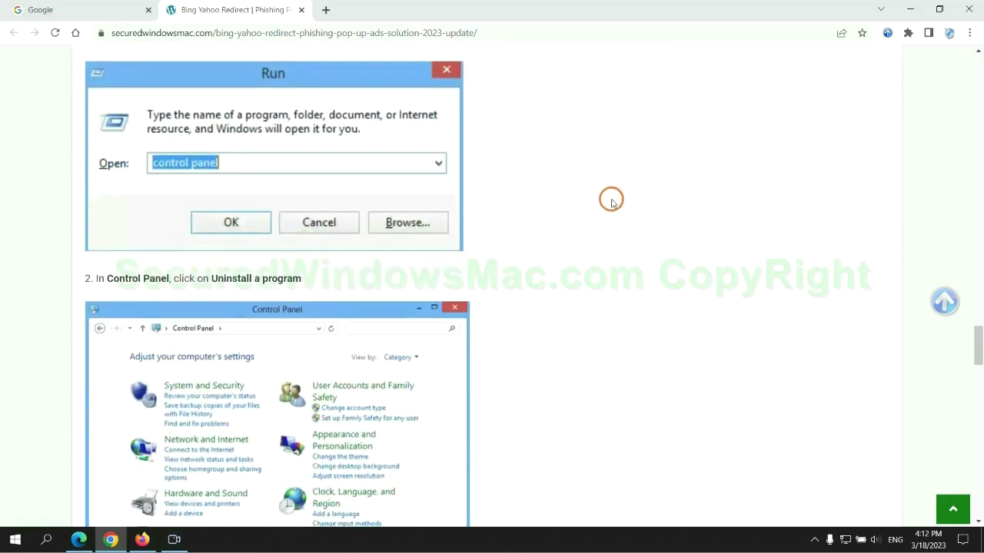
# - Open Control Panel's installed programs, check Lantern's uninstall option, then close the window
pyautogui.press('super+r')
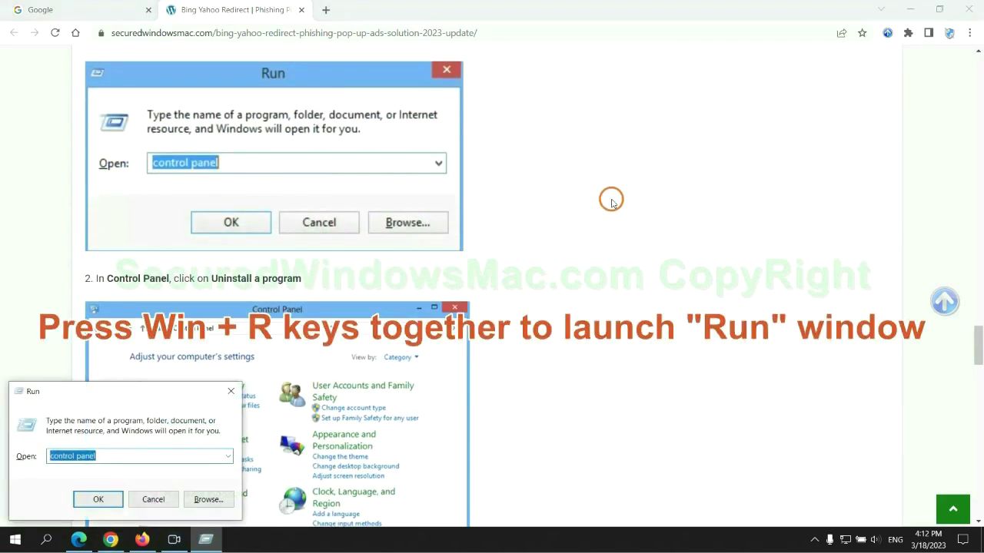
pyautogui.write('control')
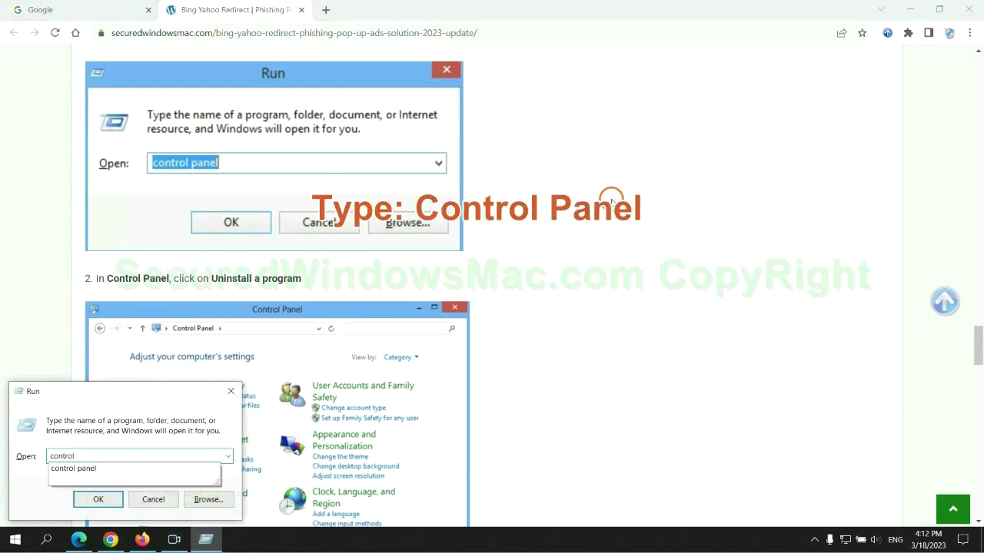
pyautogui.write('nel')
pyautogui.press('Return')
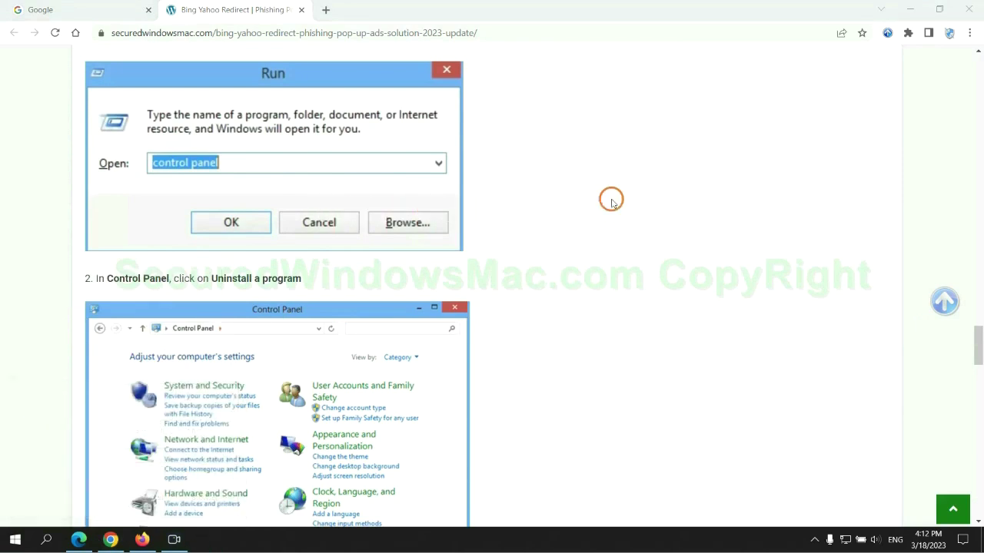
pyautogui.click(391, 271)
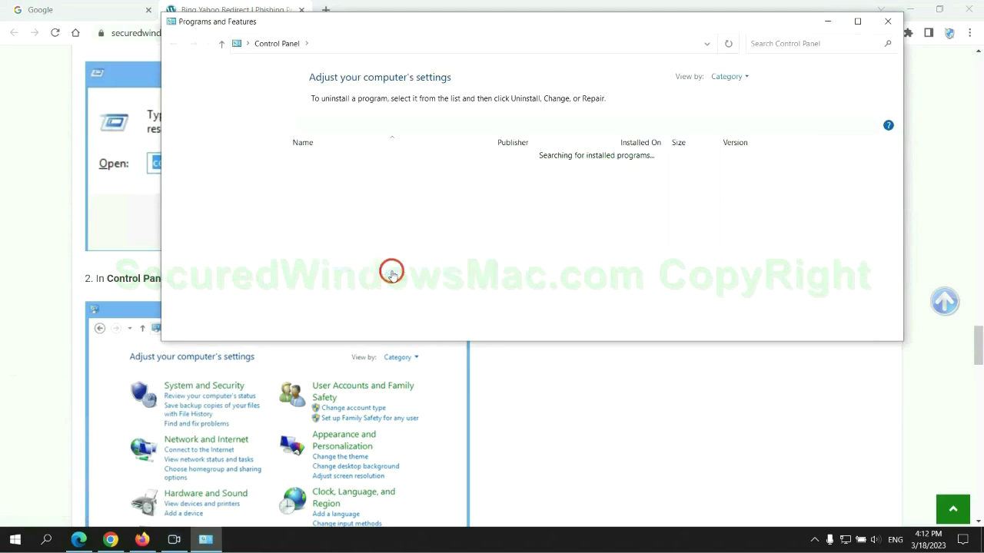
pyautogui.rightClick(331, 182)
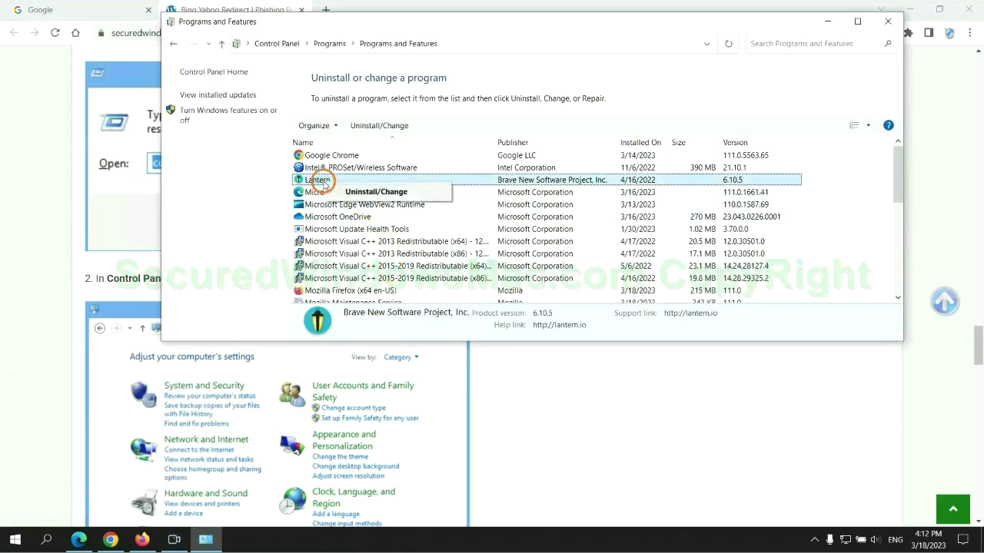
pyautogui.click(888, 21)
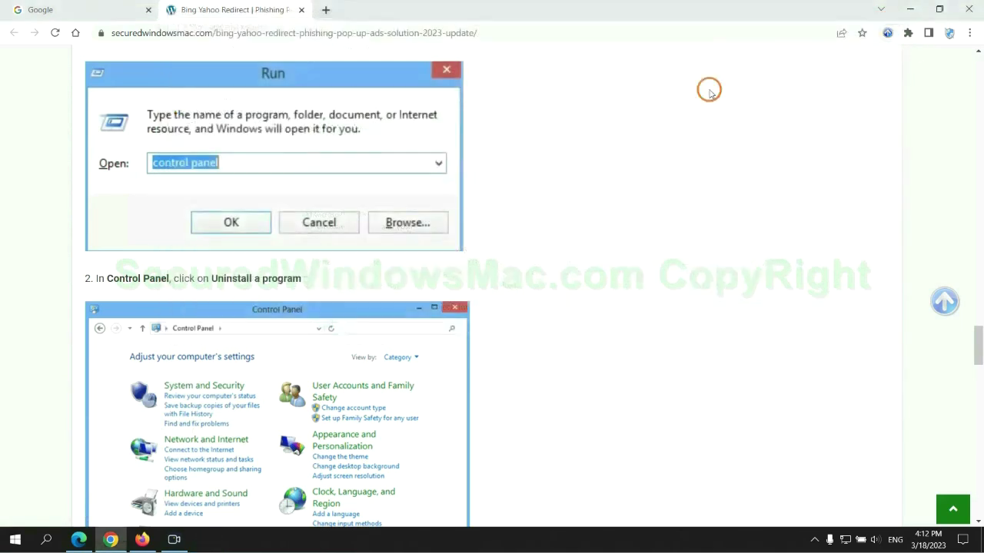
# - Scroll the guide to the malicious-extension step and bring the Edge window forward
pyautogui.scroll(-5, 289, 329)
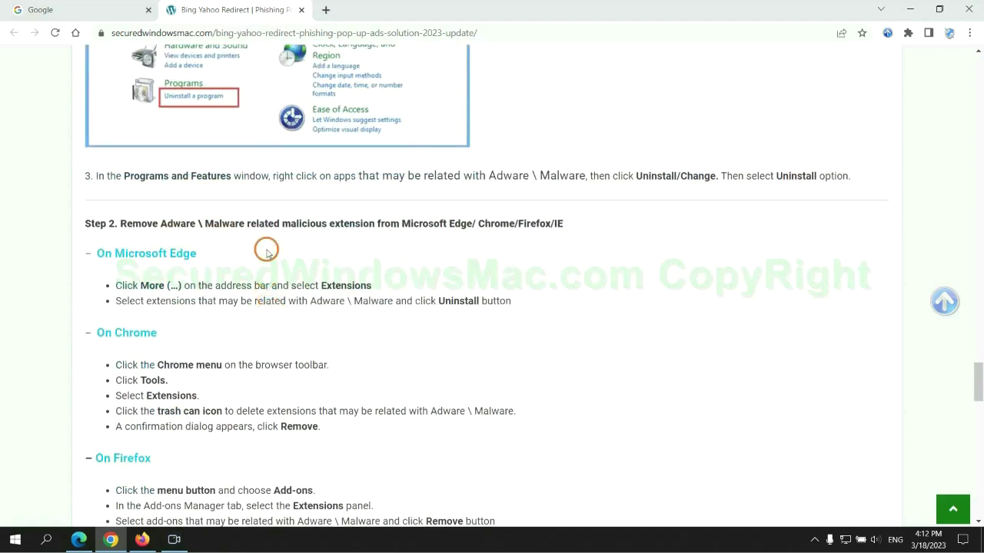
pyautogui.moveTo(280, 223); pyautogui.dragTo(384, 223)
pyautogui.click(395, 246)
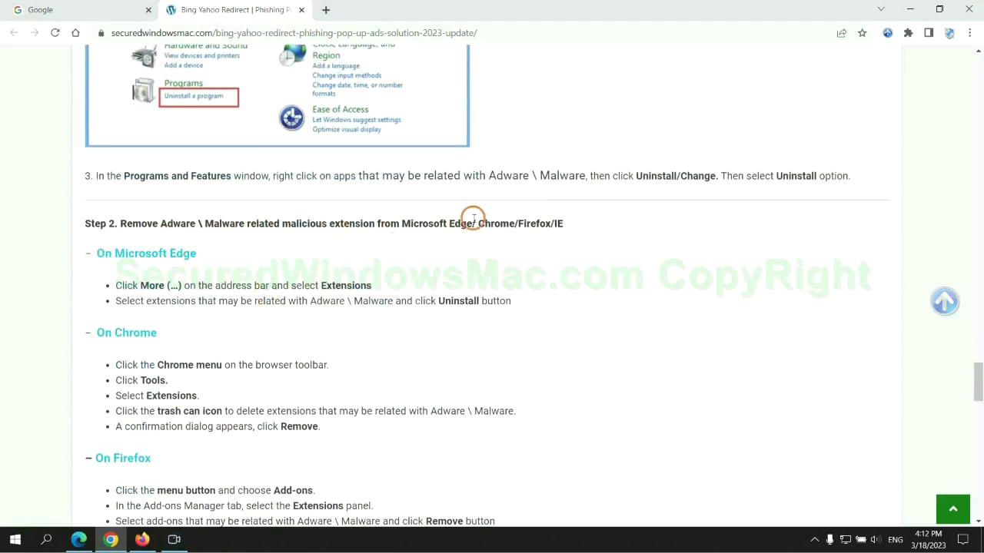
pyautogui.click(80, 537)
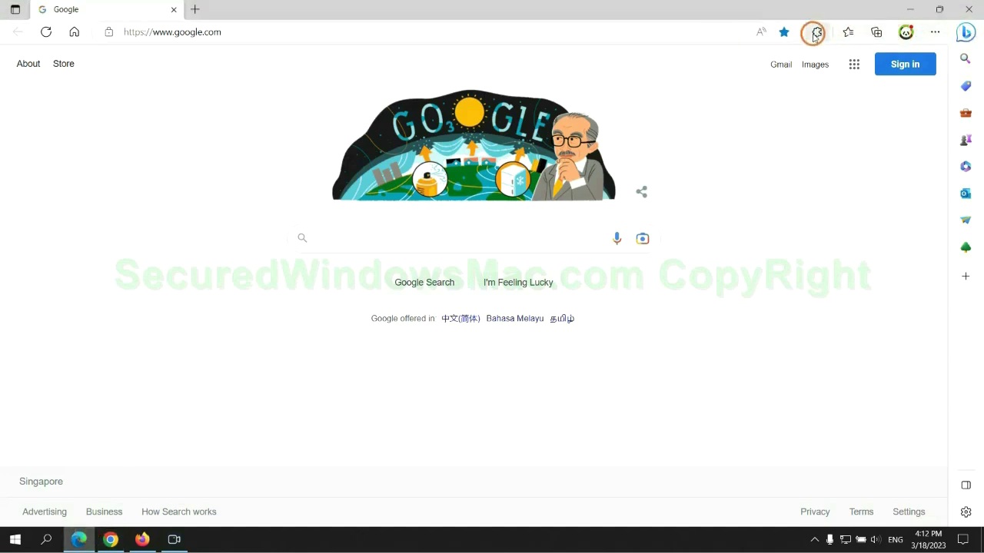
# - Remove McAfee WebAdvisor from Edge's extensions page and close that tab
pyautogui.click(816, 33)
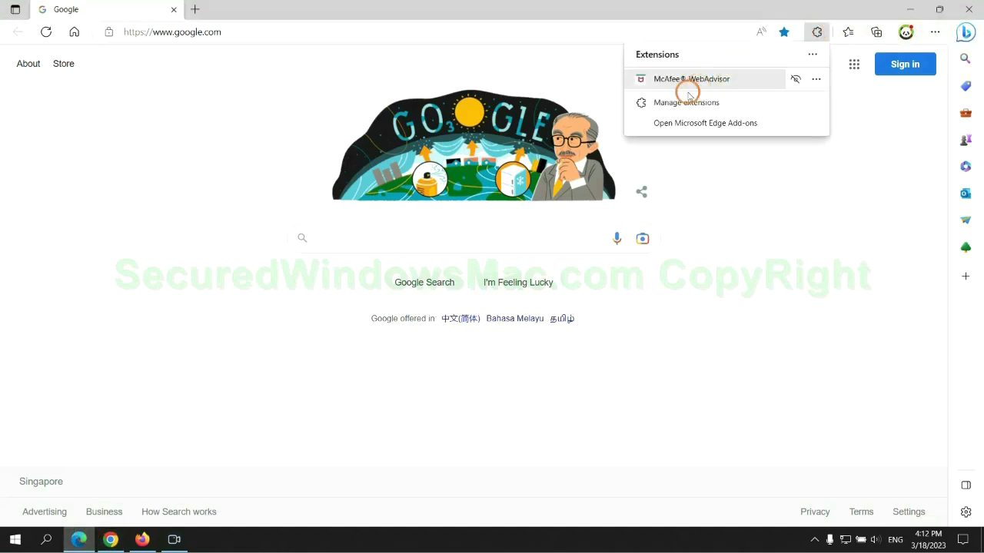
pyautogui.click(682, 103)
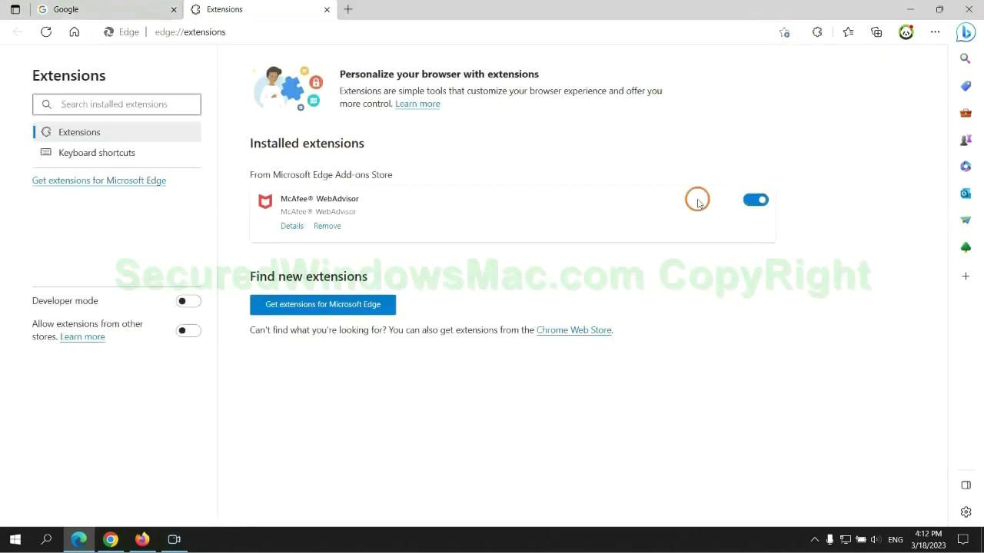
pyautogui.click(327, 227)
pyautogui.click(708, 123)
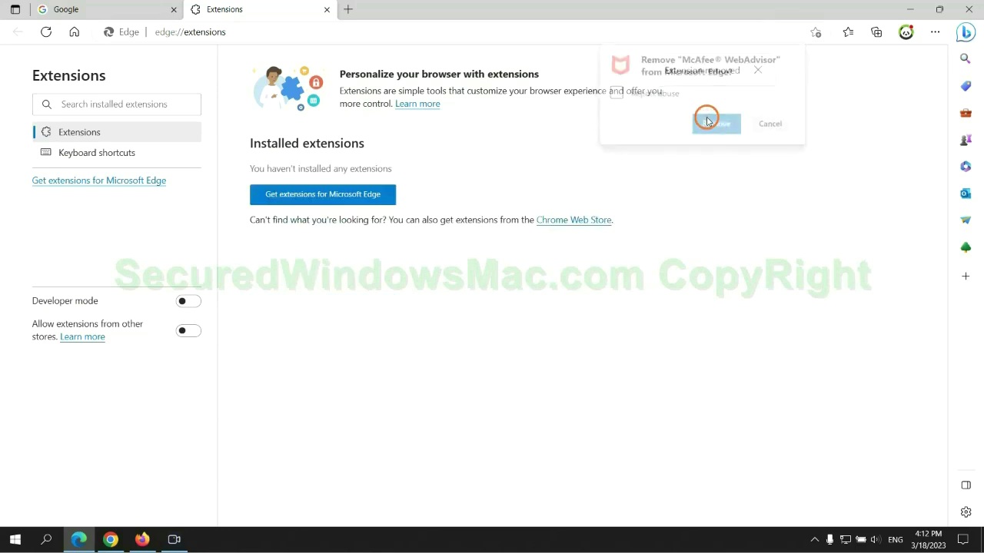
pyautogui.click(326, 9)
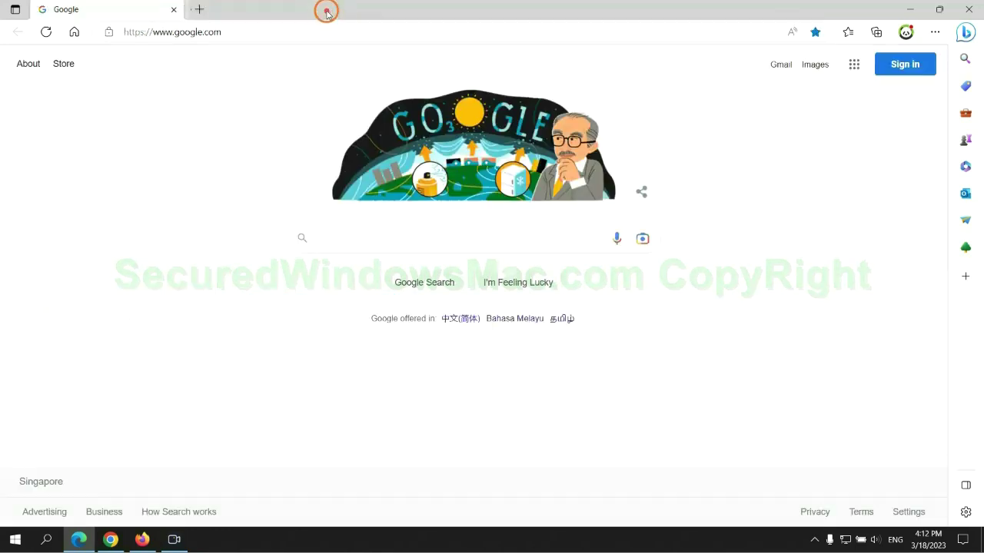
pyautogui.click(120, 543)
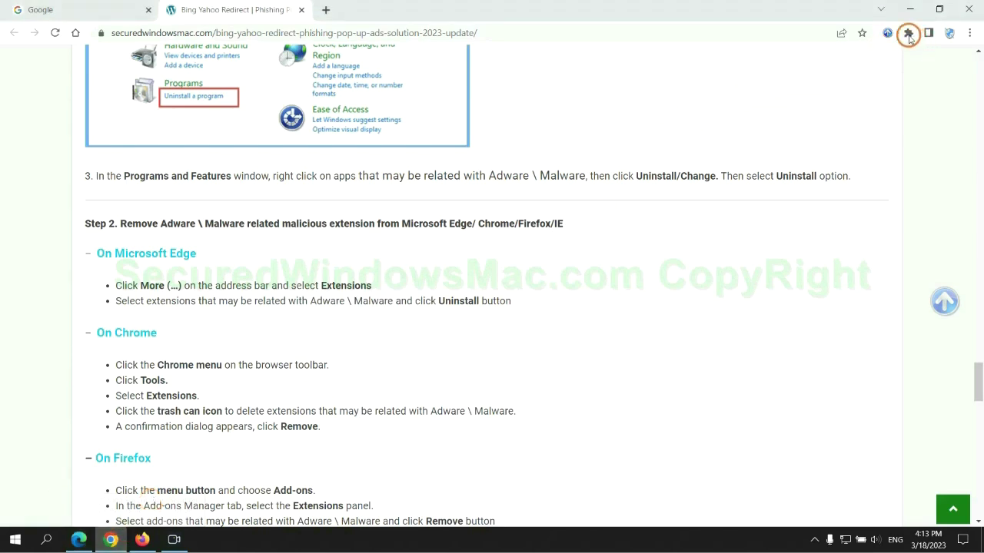
# - Remove the Ecosia extension from Chrome's extension manager and close its farewell tab
pyautogui.click(908, 32)
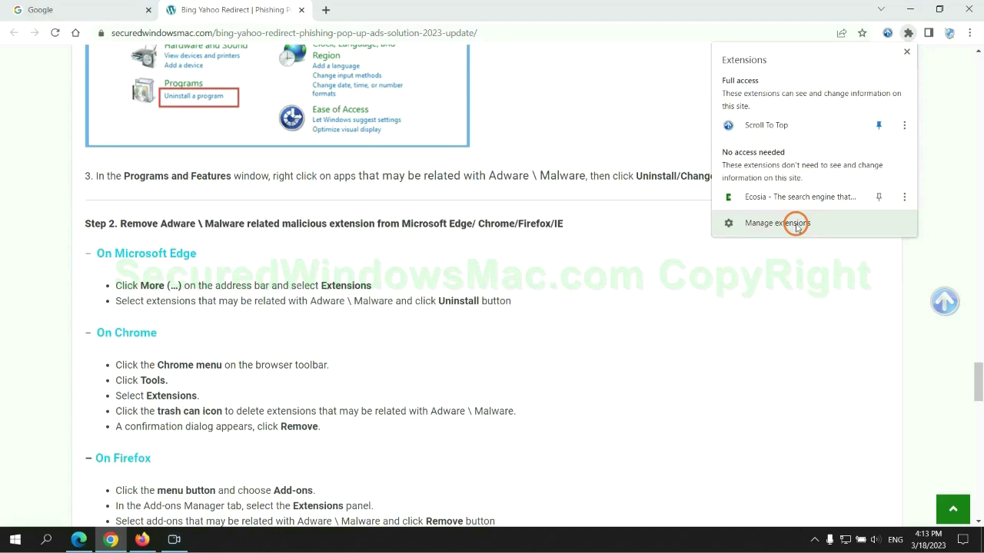
pyautogui.click(796, 225)
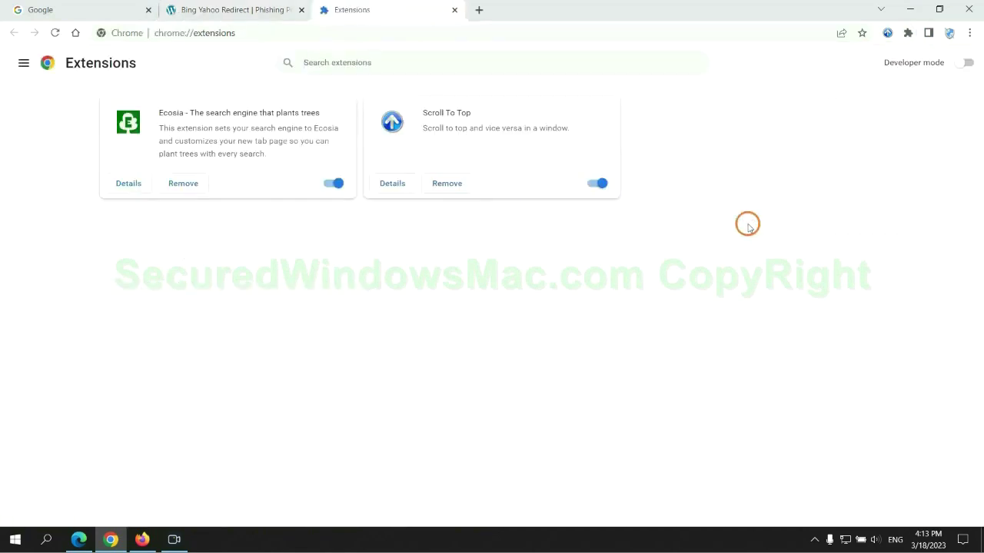
pyautogui.click(183, 183)
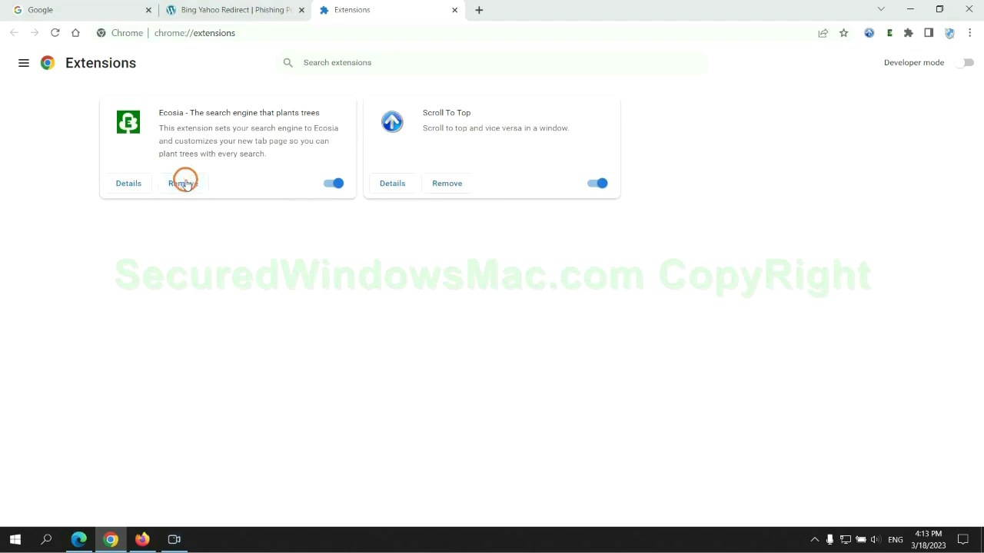
pyautogui.click(816, 137)
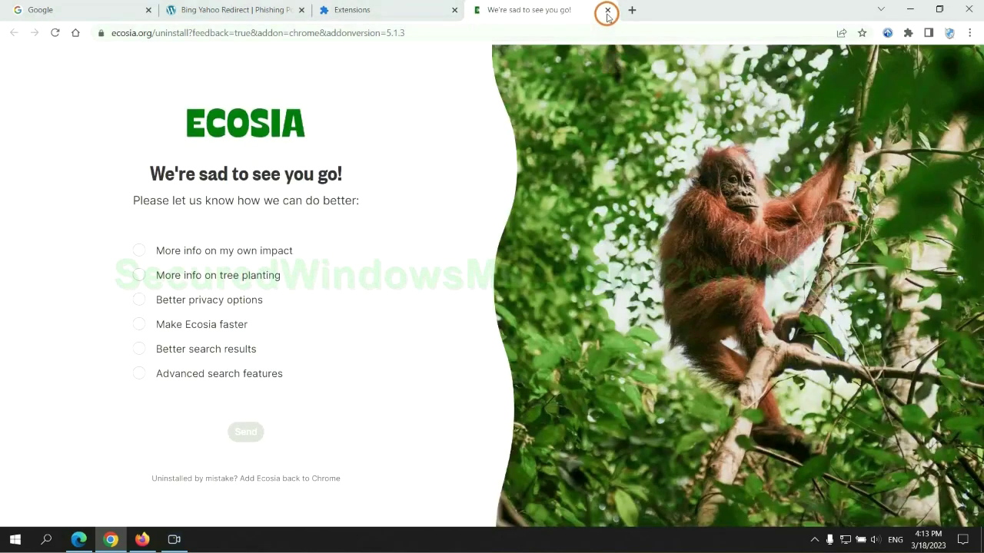
pyautogui.click(607, 10)
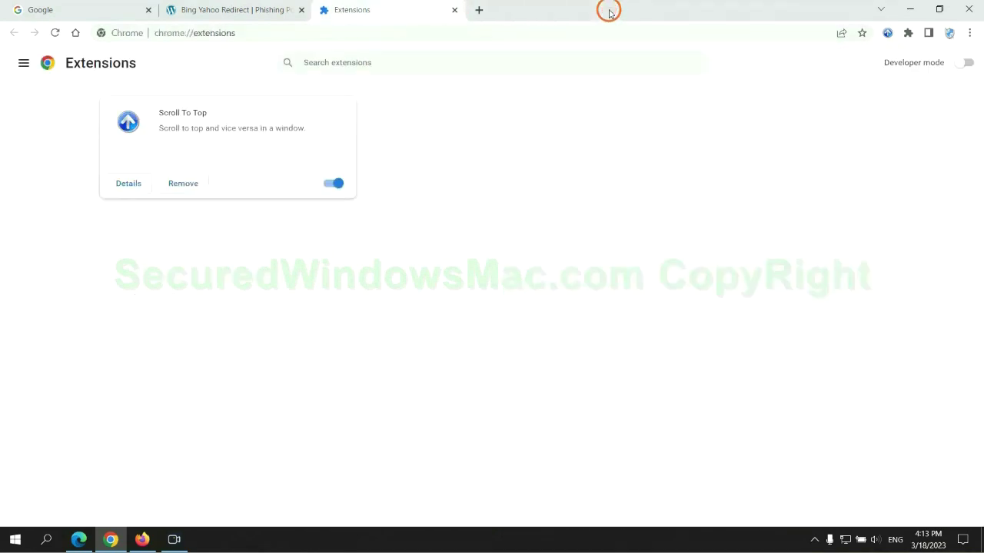
# - Switch to Firefox and remove Enhancer for YouTube through the add-ons manager
pyautogui.click(142, 539)
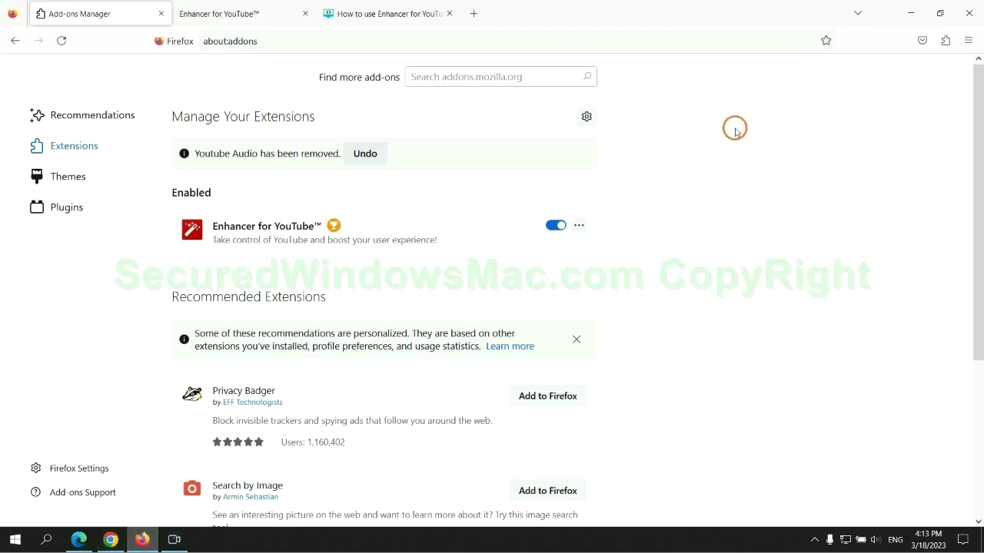
pyautogui.click(945, 42)
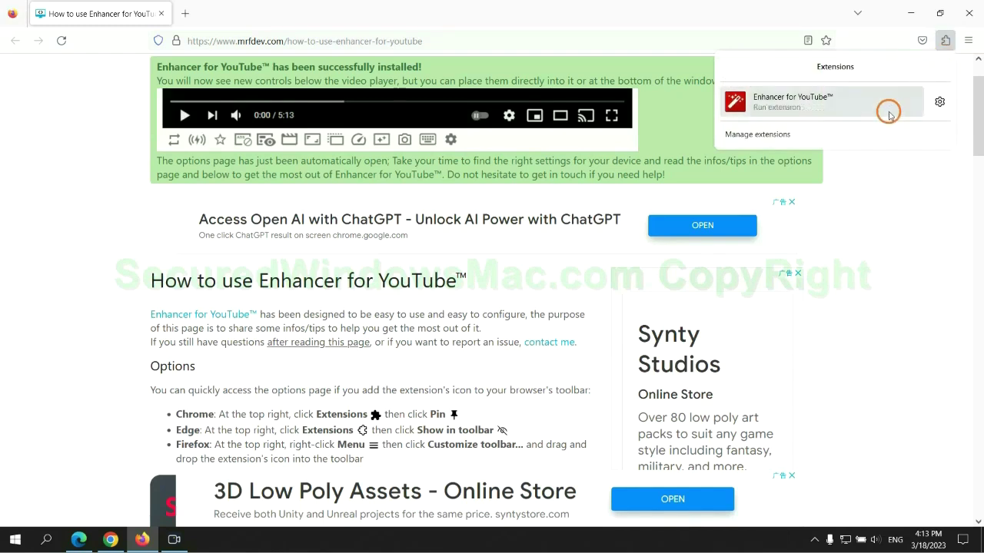
pyautogui.click(885, 110)
pyautogui.click(579, 187)
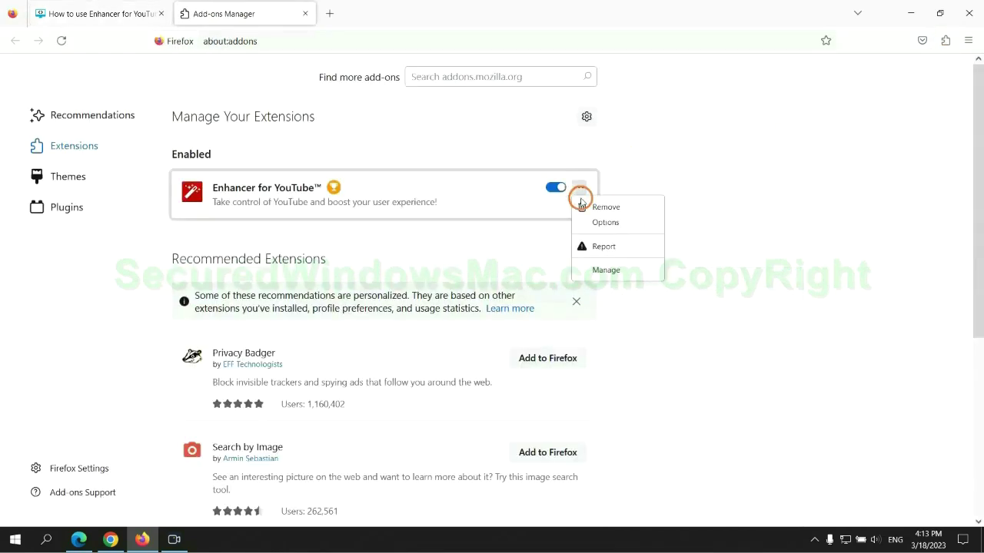
pyautogui.click(603, 207)
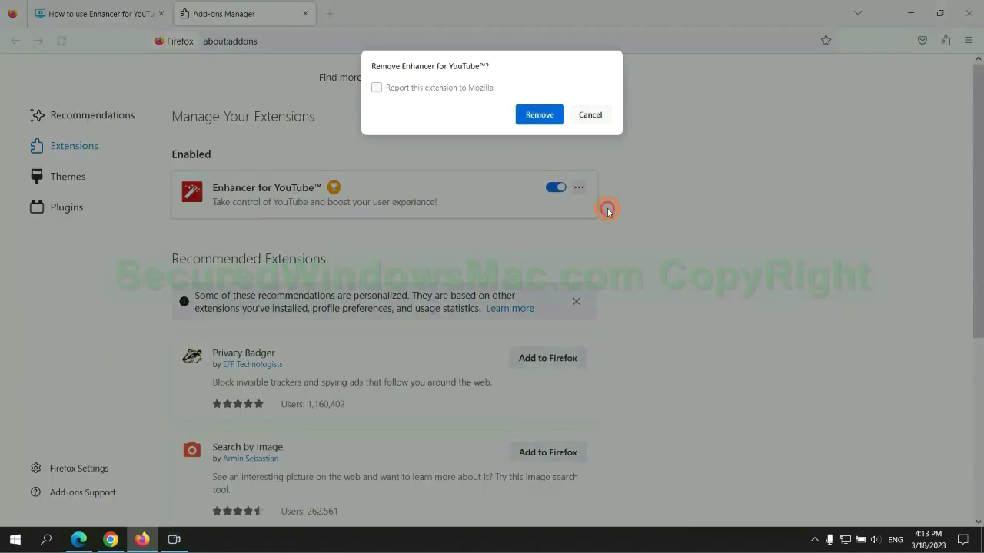
pyautogui.click(541, 117)
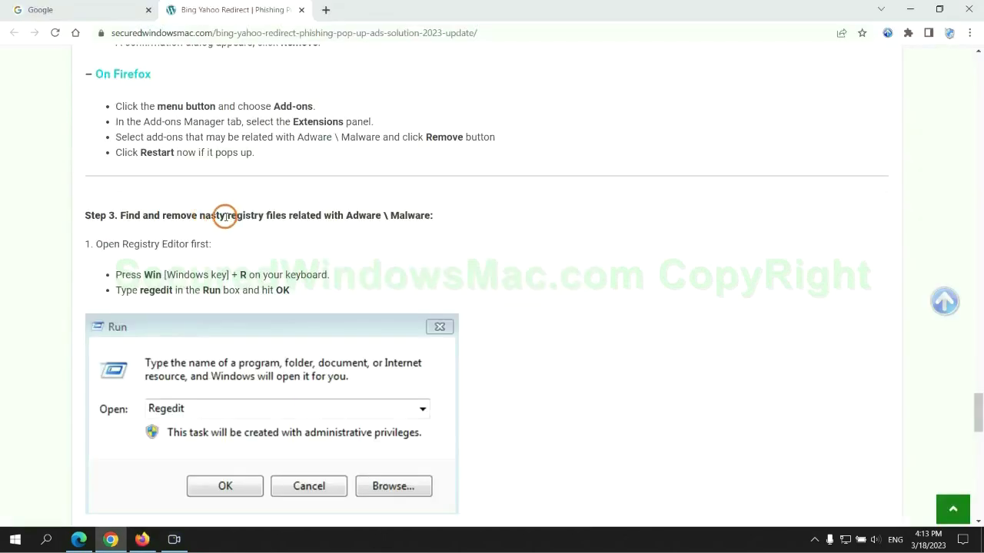
# - Scroll past the guide's registry-cleanup step and launch Registry Editor by running regedit
pyautogui.moveTo(225, 215); pyautogui.dragTo(287, 244)
pyautogui.click(287, 245)
pyautogui.scroll(-2, 286, 245)
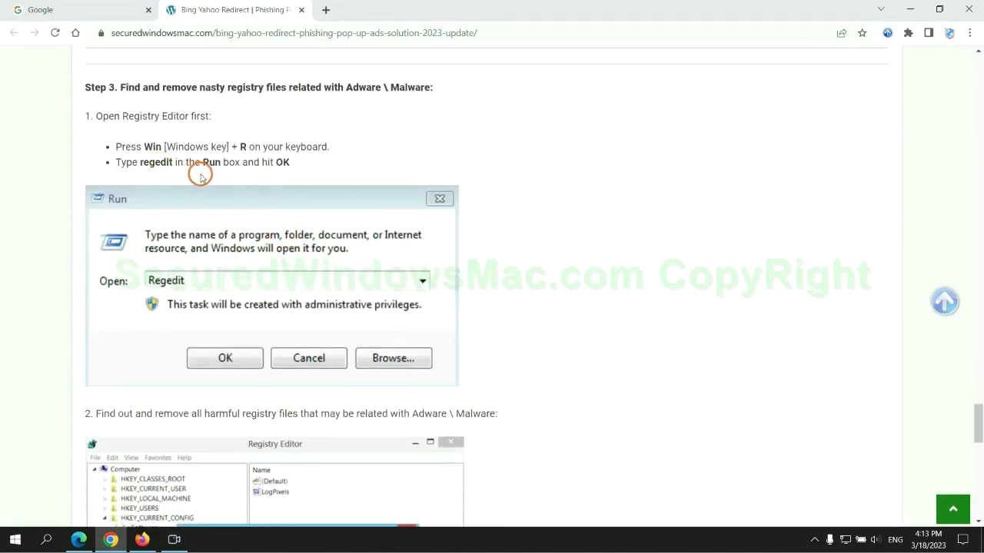
pyautogui.press('super+r')
pyautogui.write('re')
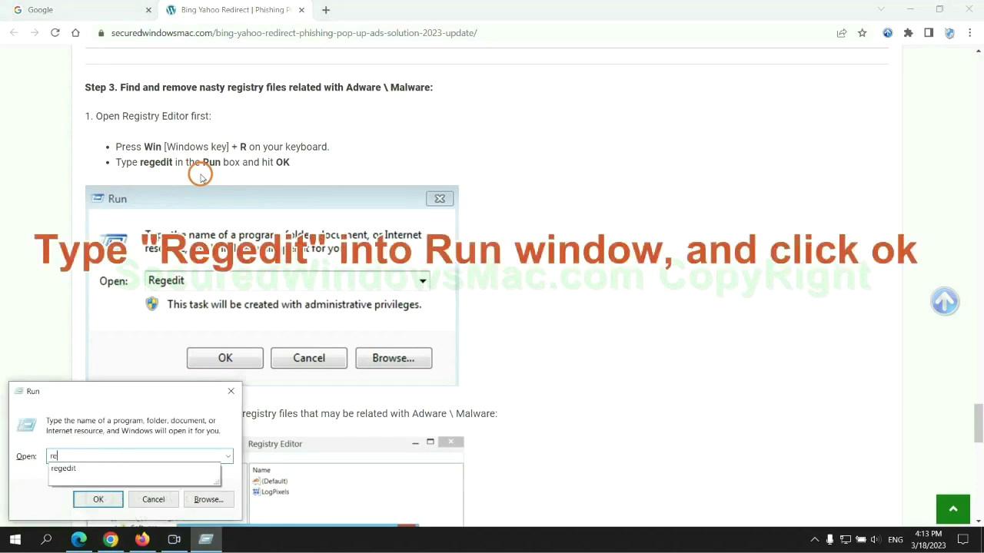
pyautogui.write('ged')
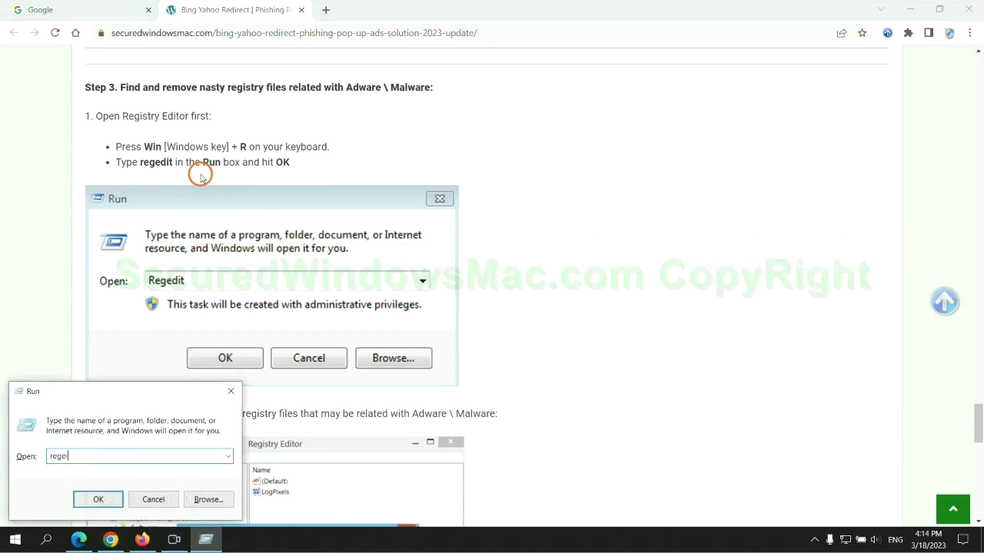
pyautogui.write('it')
pyautogui.press('Return')
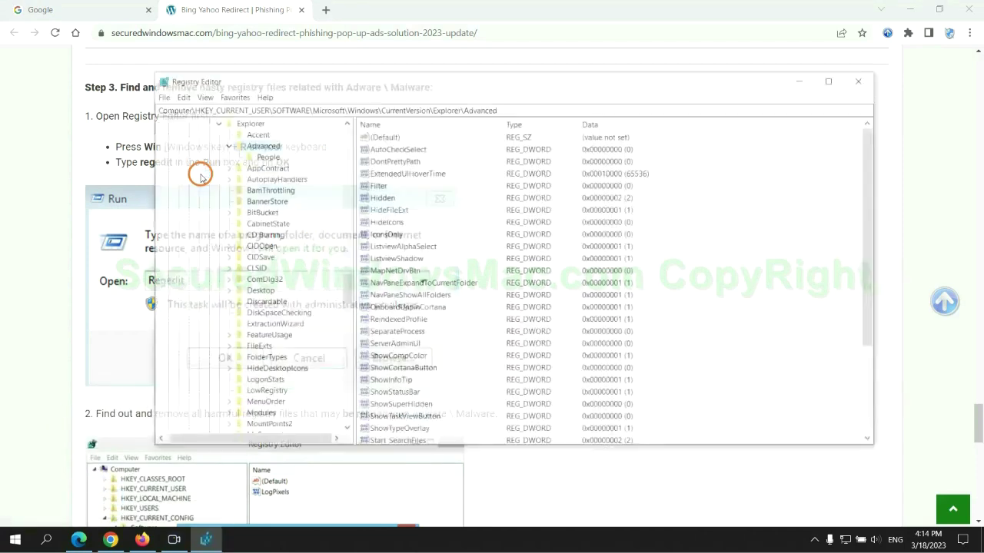
# - Search the registry for 'Apps' and bring up the Delete option for StoreAppsOnTaskbar
pyautogui.click(180, 96)
pyautogui.click(202, 185)
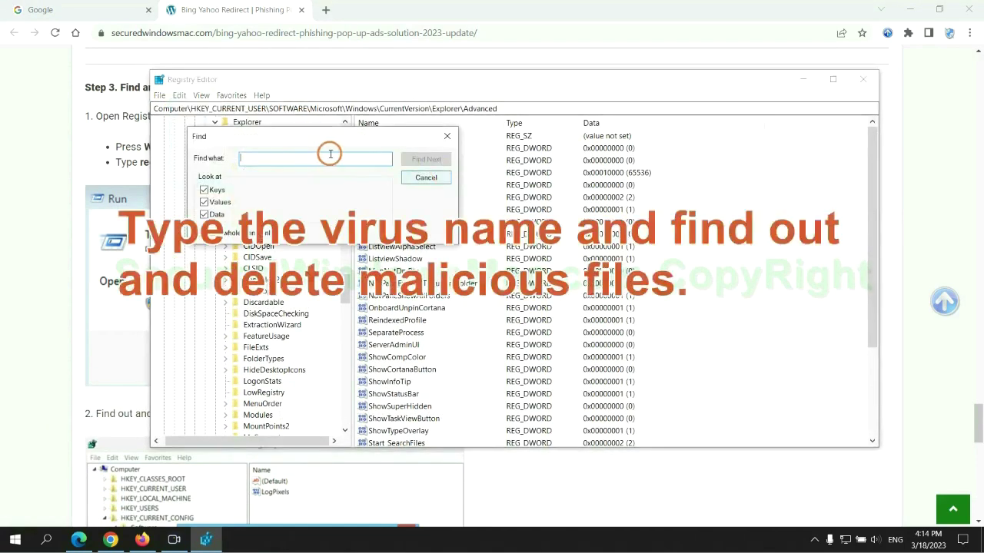
pyautogui.write('Apps')
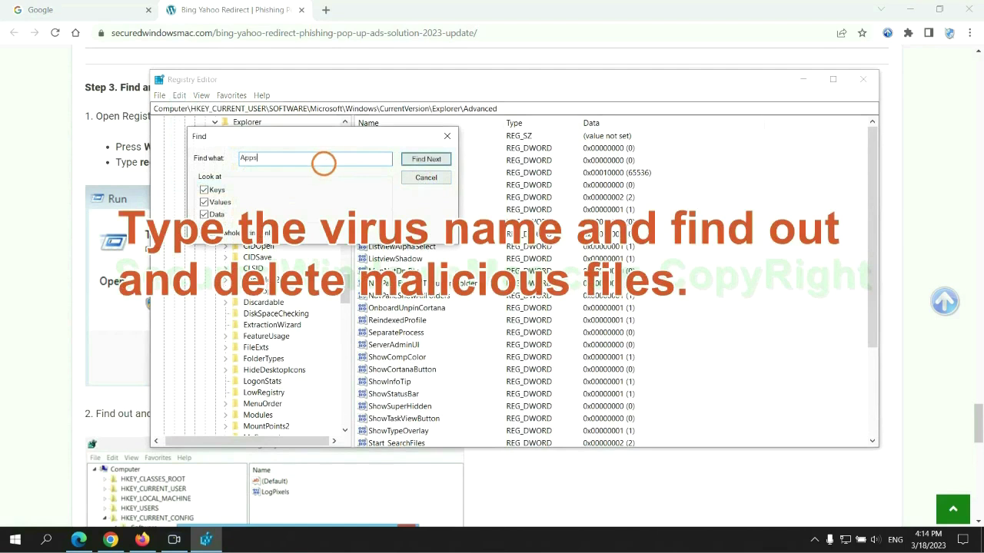
pyautogui.press('Return')
pyautogui.scroll(-2, 561, 325)
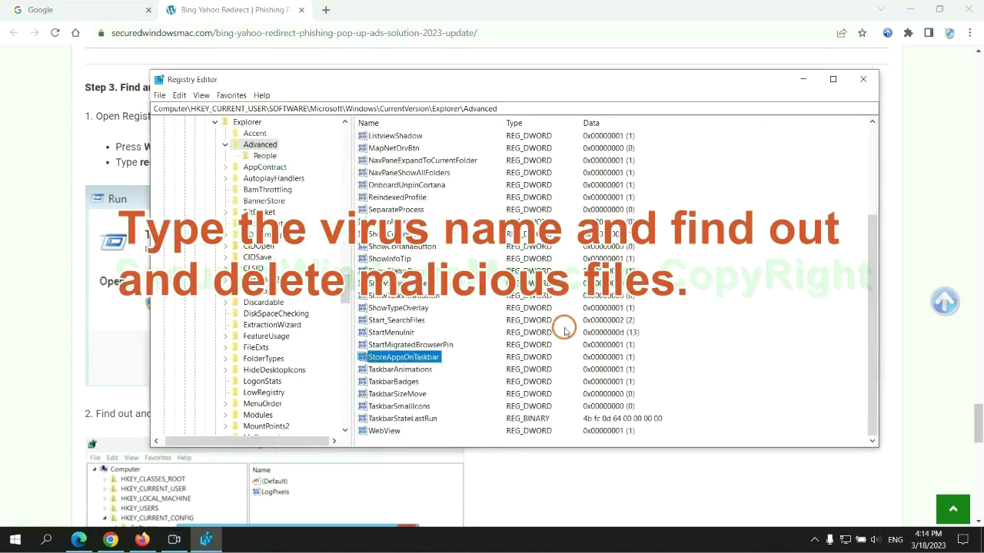
pyautogui.rightClick(441, 359)
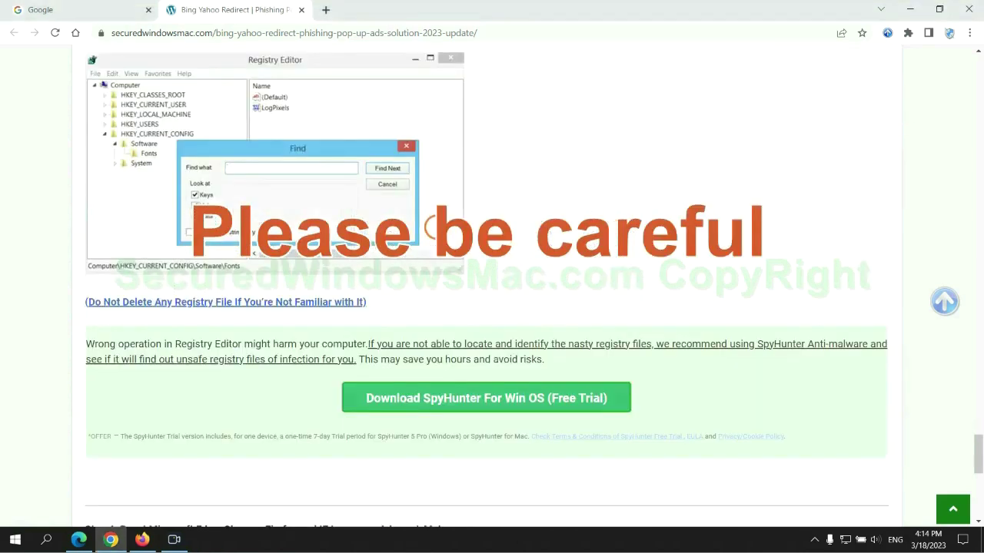
# - Scroll the guide to Step 4's instructions for resetting Edge, Chrome and Firefox
pyautogui.scroll(-1, 434, 228)
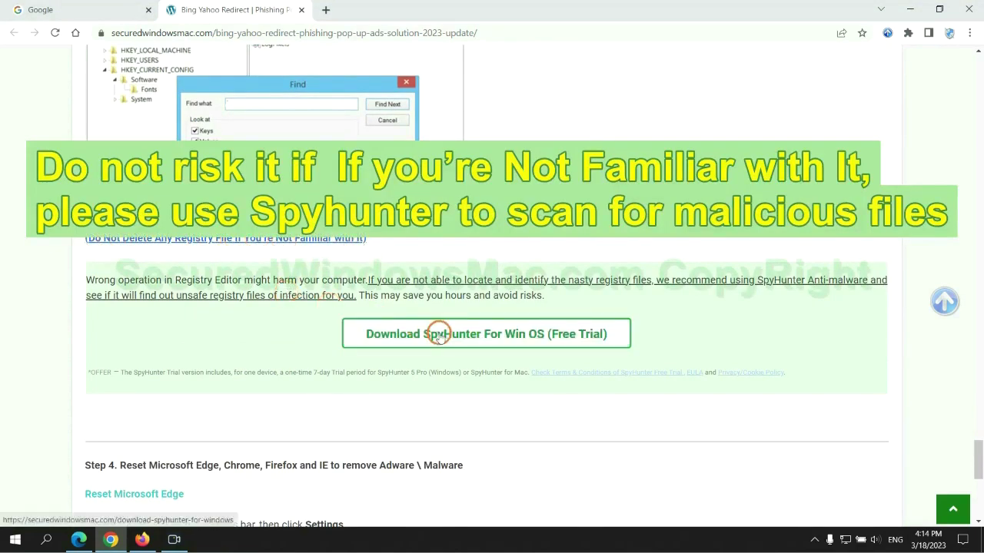
pyautogui.scroll(-5, 438, 334)
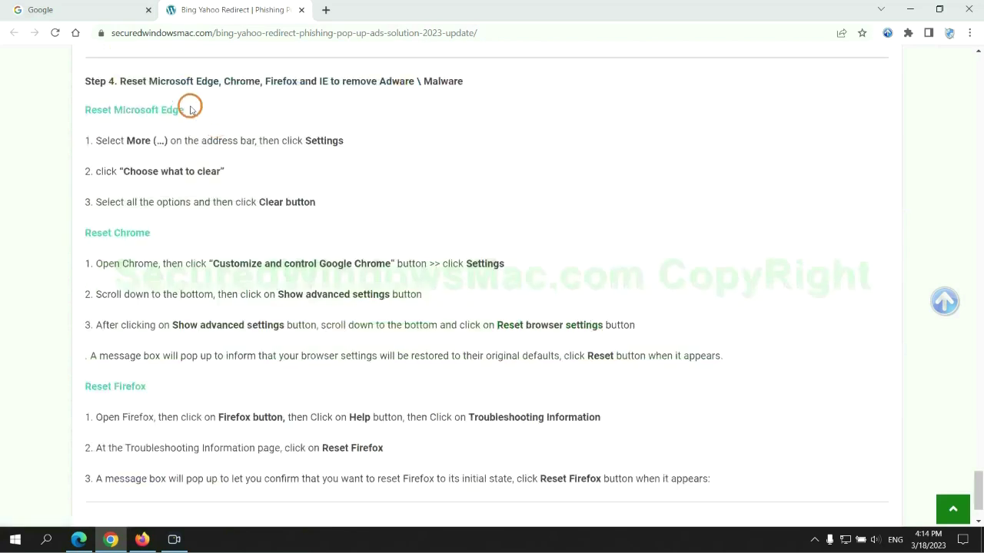
pyautogui.doubleClick(132, 81)
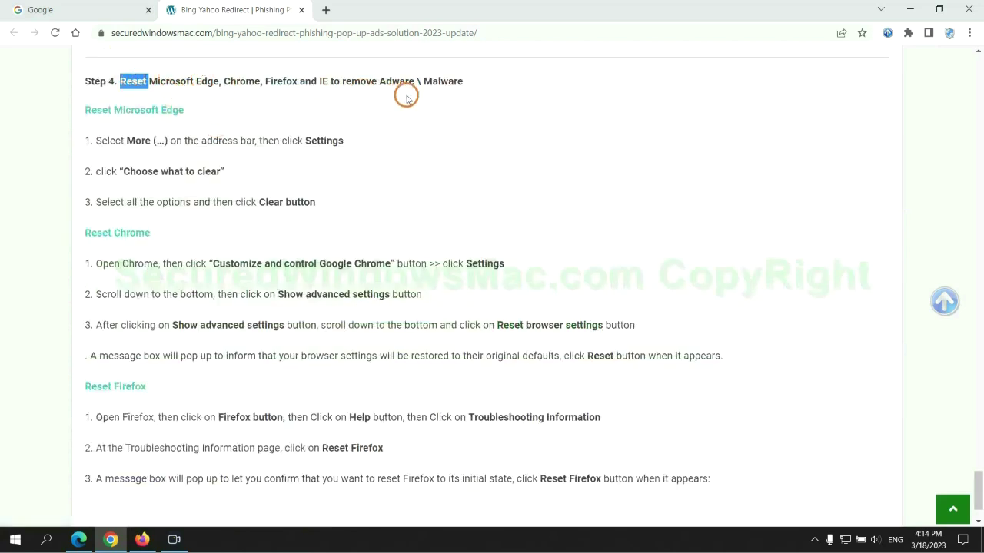
pyautogui.click(370, 107)
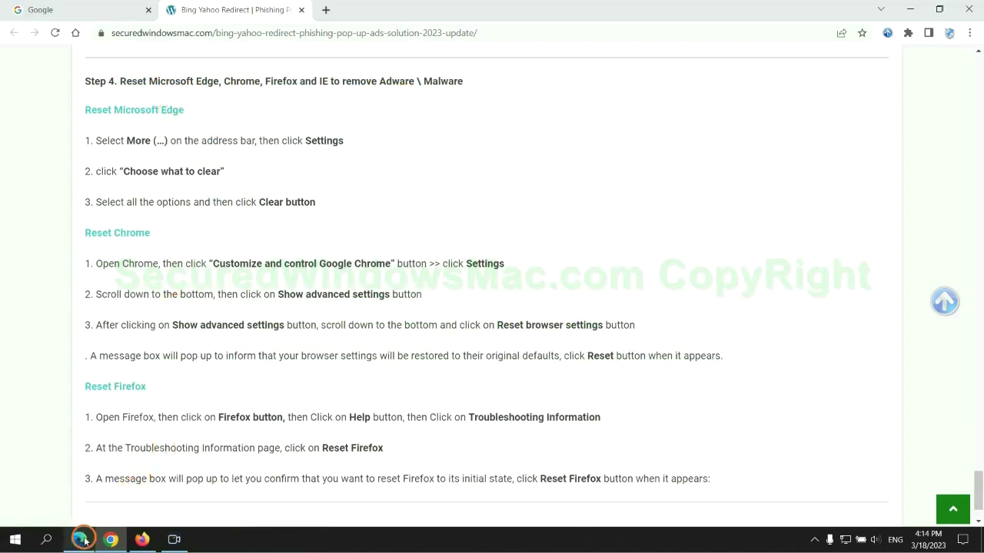
# - Open Edge's Clear browsing data dialog from the Privacy, search, and services settings
pyautogui.click(80, 540)
pyautogui.click(931, 34)
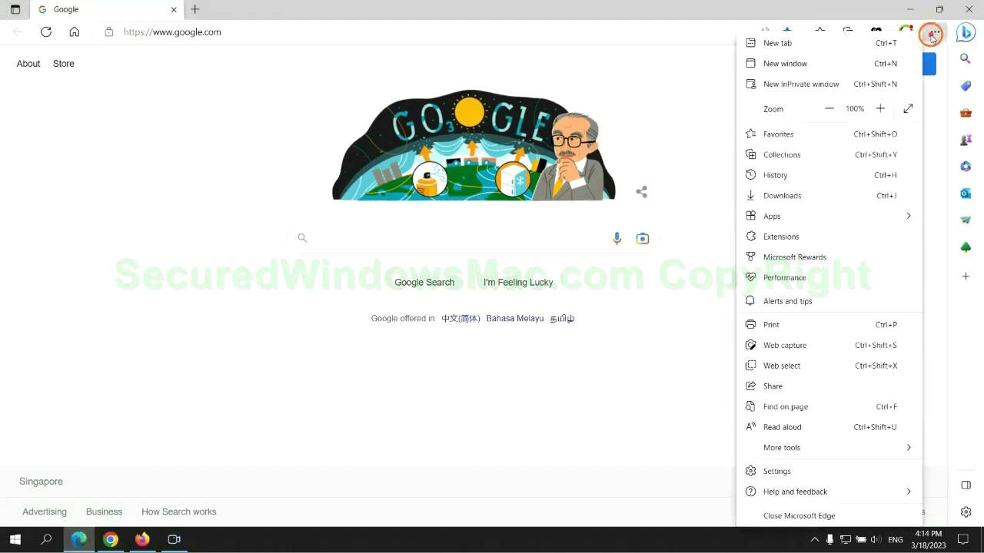
pyautogui.click(769, 471)
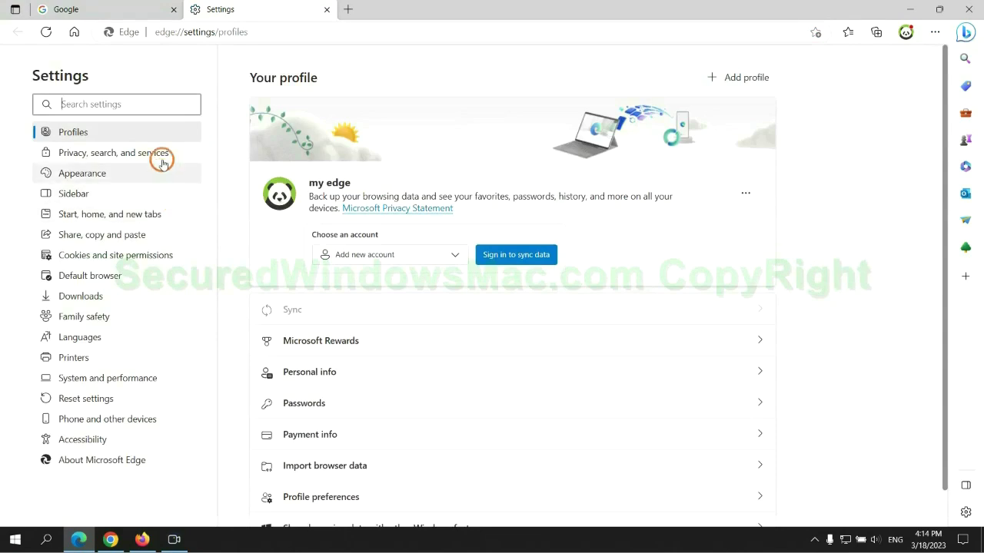
pyautogui.click(161, 162)
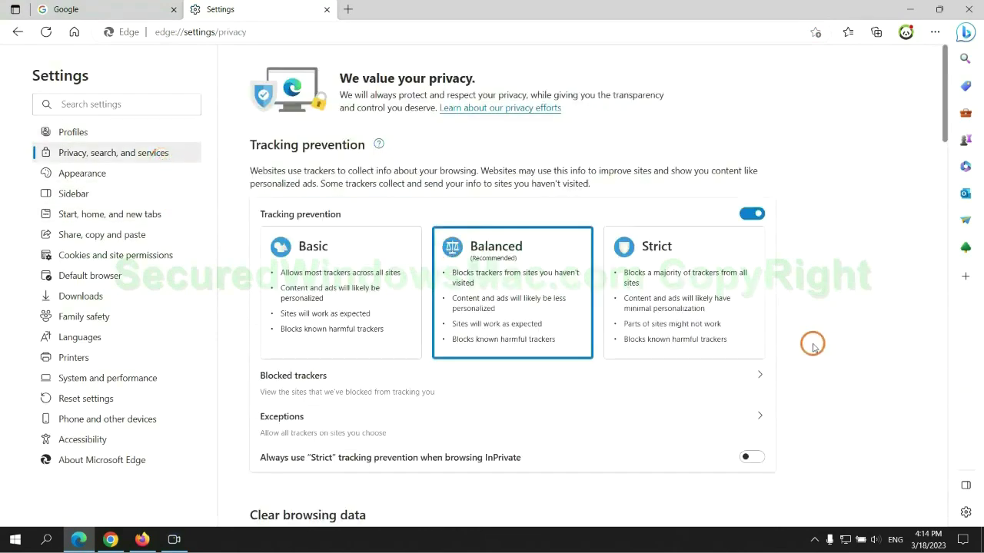
pyautogui.scroll(-3, 813, 346)
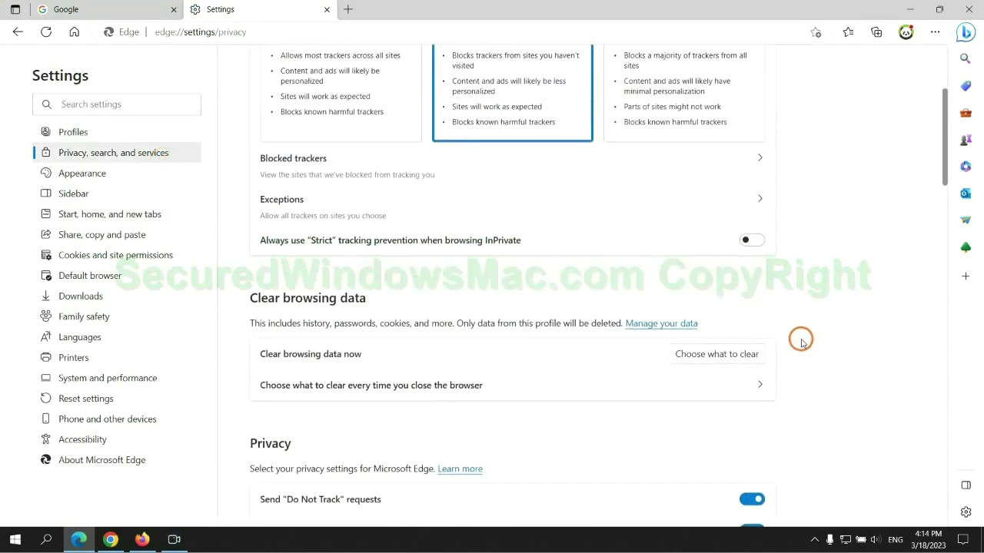
pyautogui.click(730, 359)
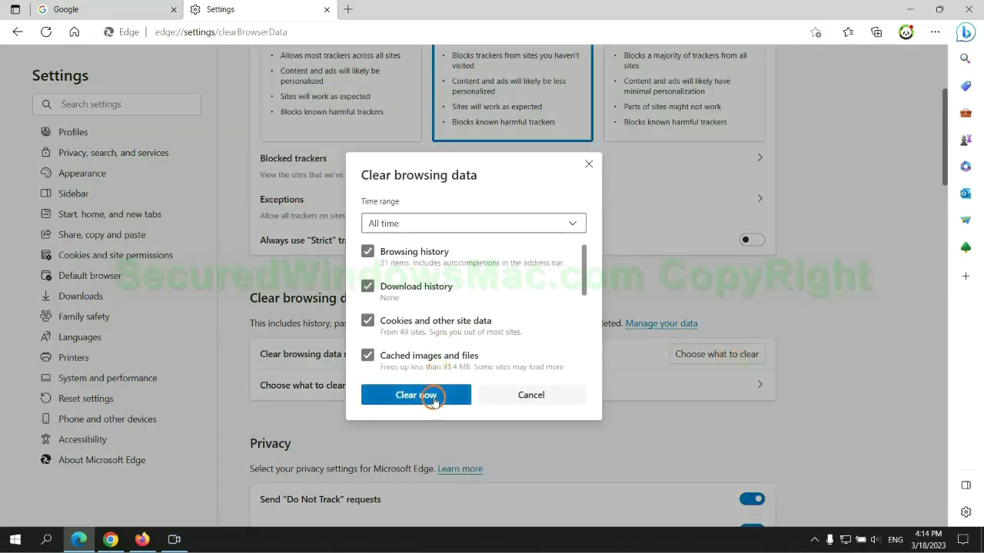
# - Clear the Edge data, then start restoring Chrome settings to their original defaults
pyautogui.click(116, 538)
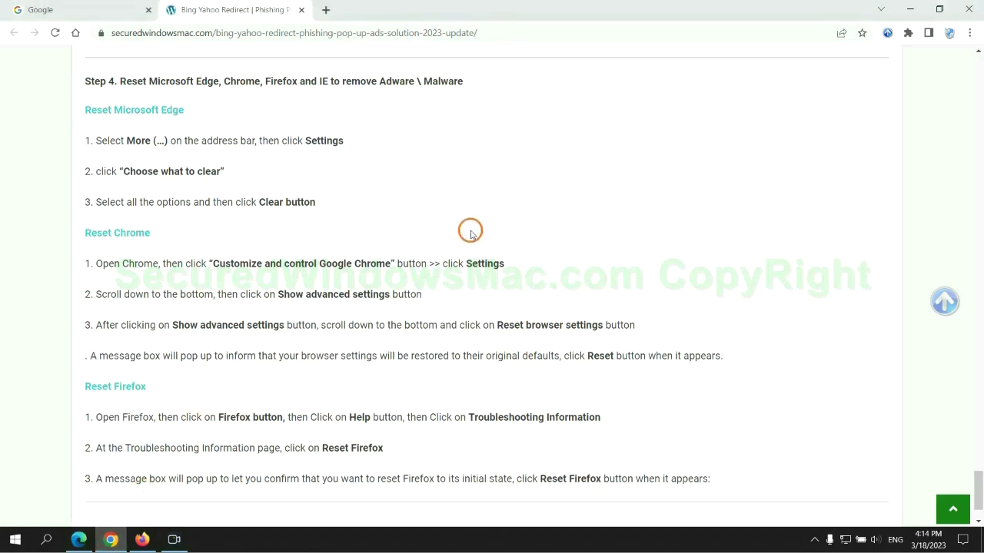
pyautogui.click(968, 33)
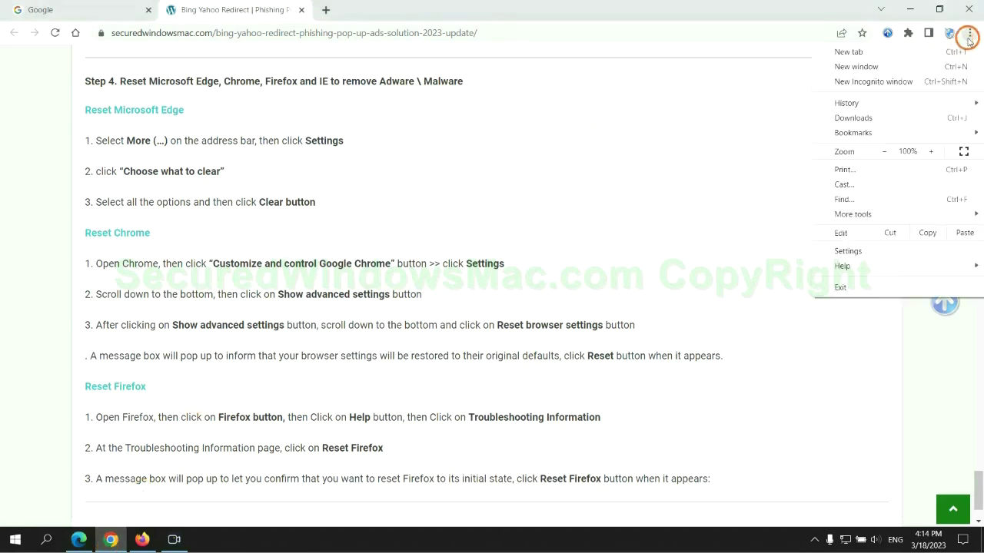
pyautogui.click(853, 251)
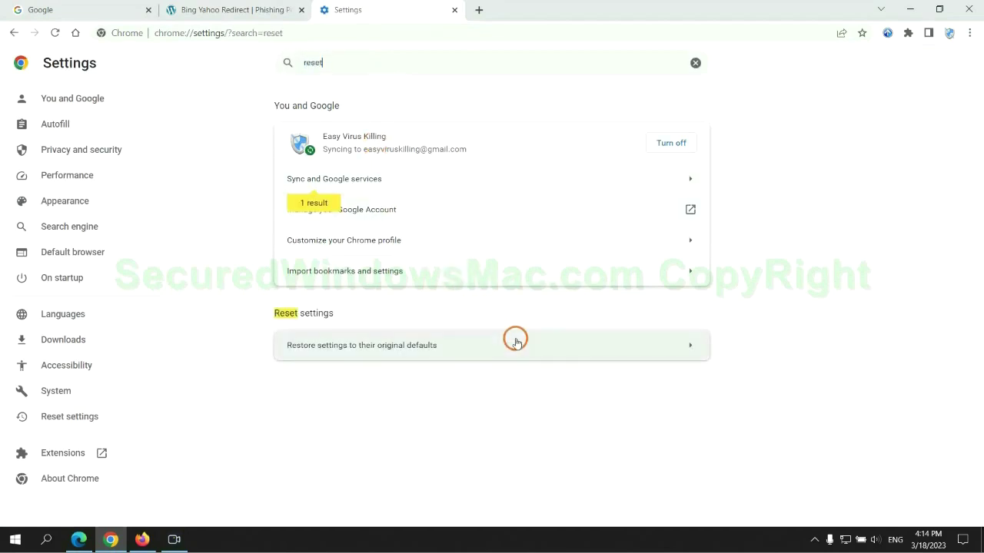
pyautogui.click(516, 342)
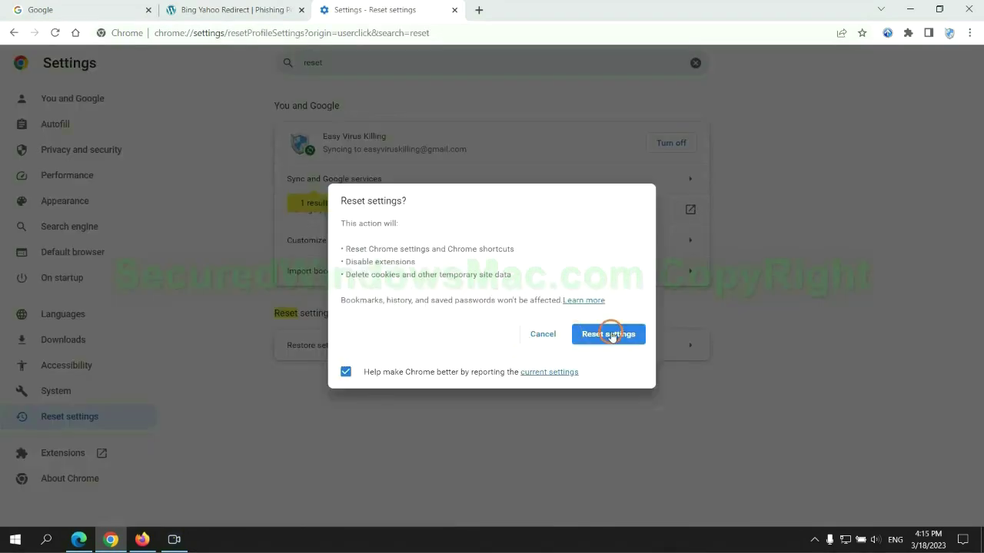
# - Refresh Firefox to its defaults from the Troubleshooting Information page and confirm it
pyautogui.click(142, 540)
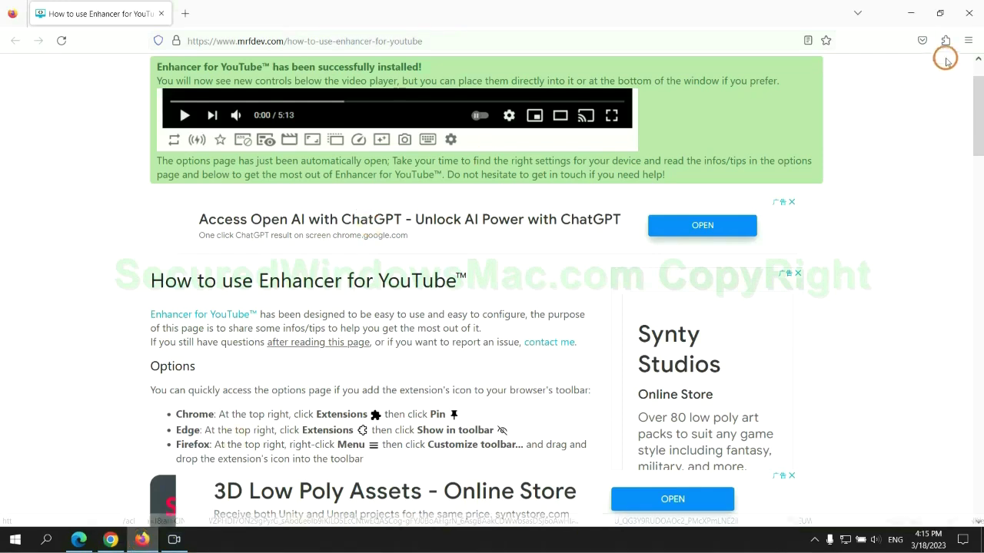
pyautogui.click(968, 40)
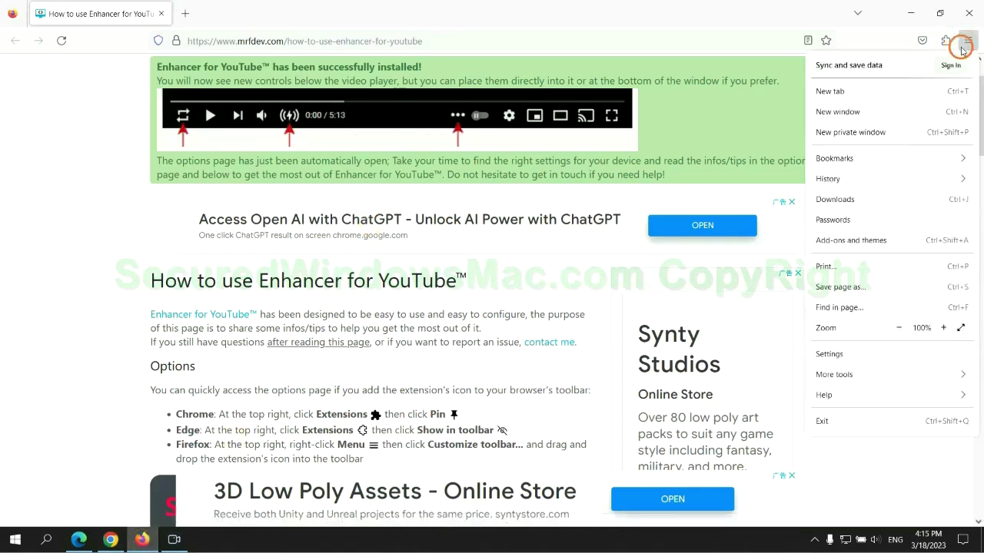
pyautogui.click(836, 394)
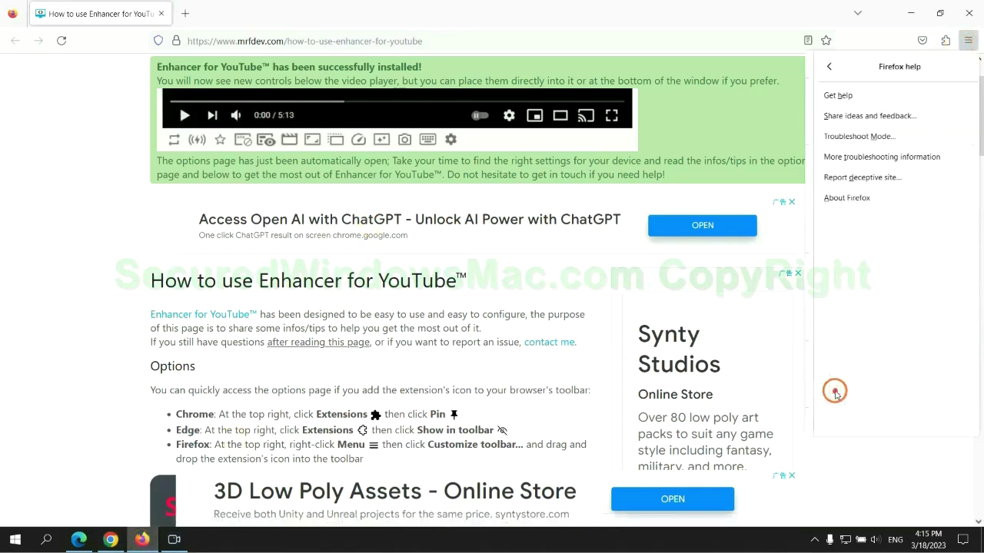
pyautogui.click(877, 157)
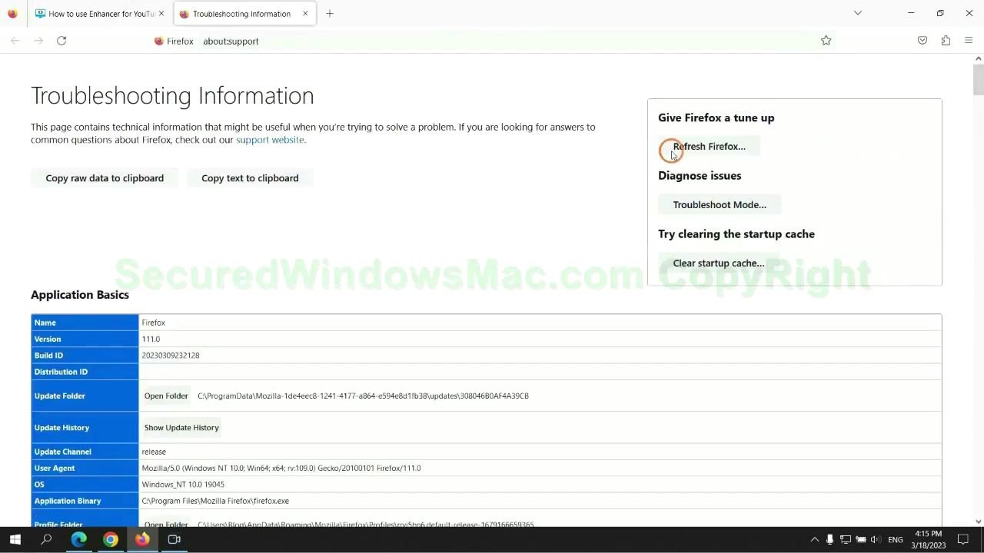
pyautogui.click(671, 153)
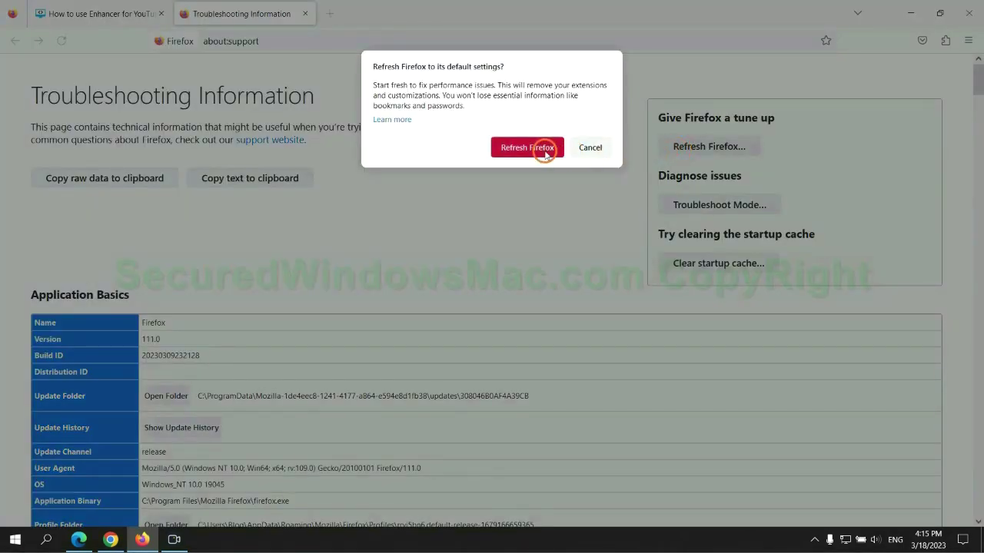
pyautogui.click(110, 540)
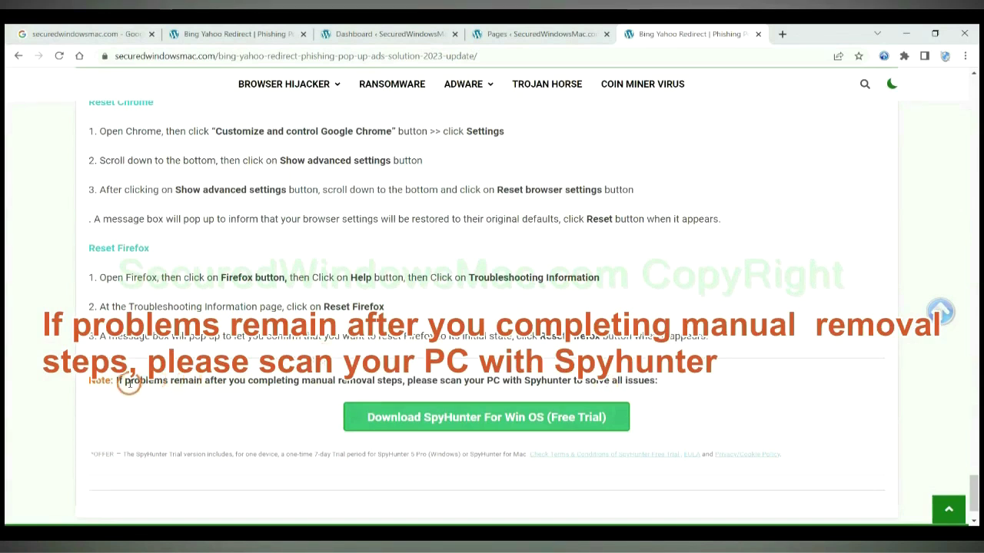
pyautogui.moveTo(116, 382); pyautogui.dragTo(207, 386)
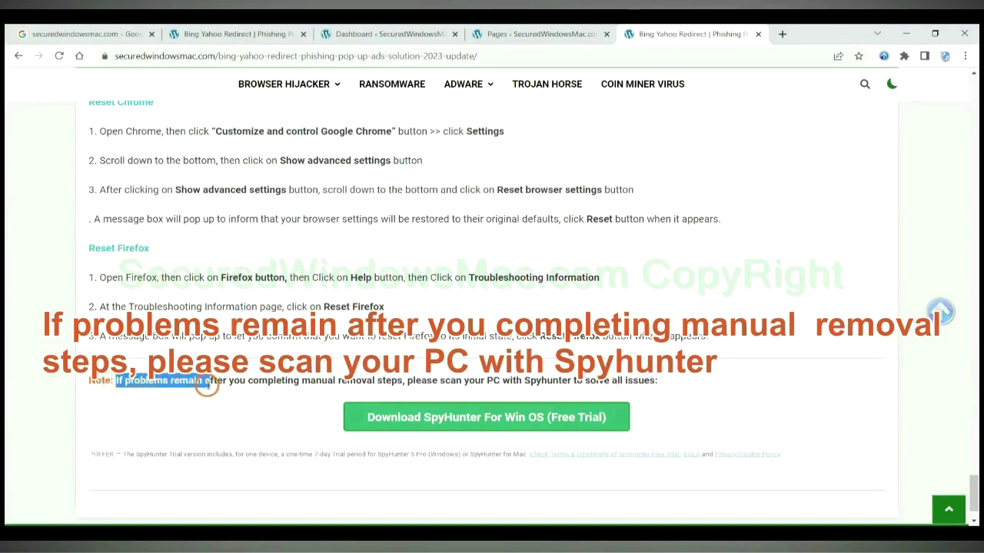